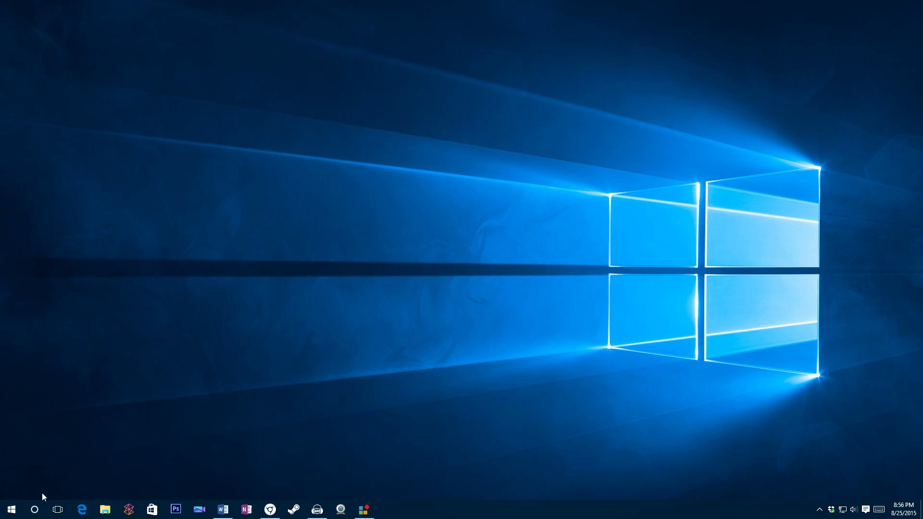
# Launch Microsoft Edge and maximize its window
pyautogui.click(11, 509)
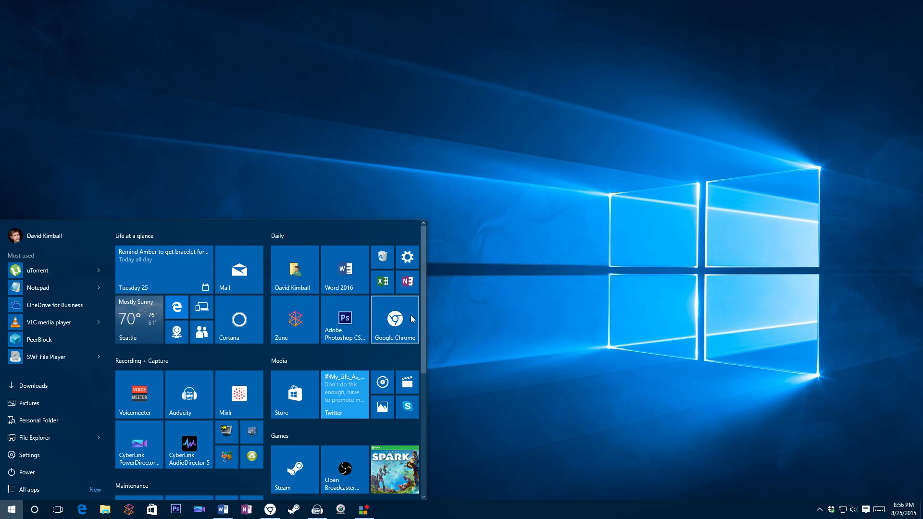
pyautogui.click(499, 413)
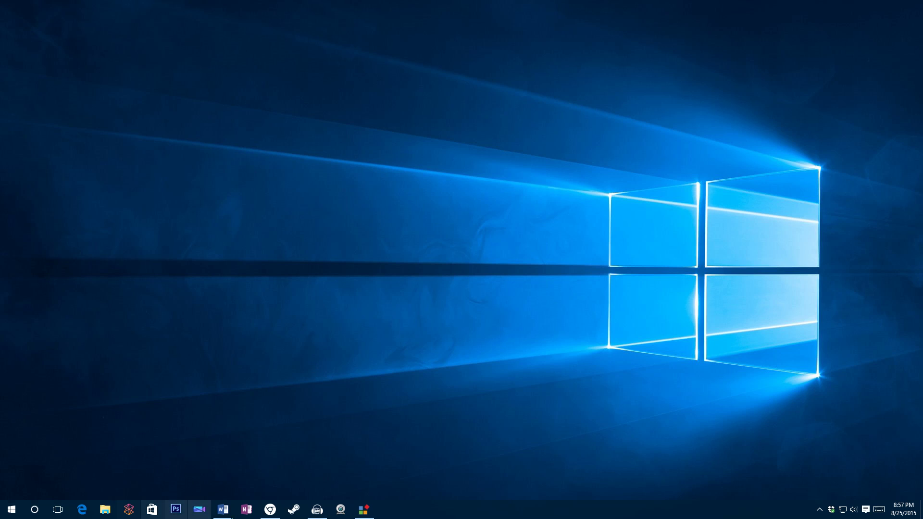
pyautogui.press('super')
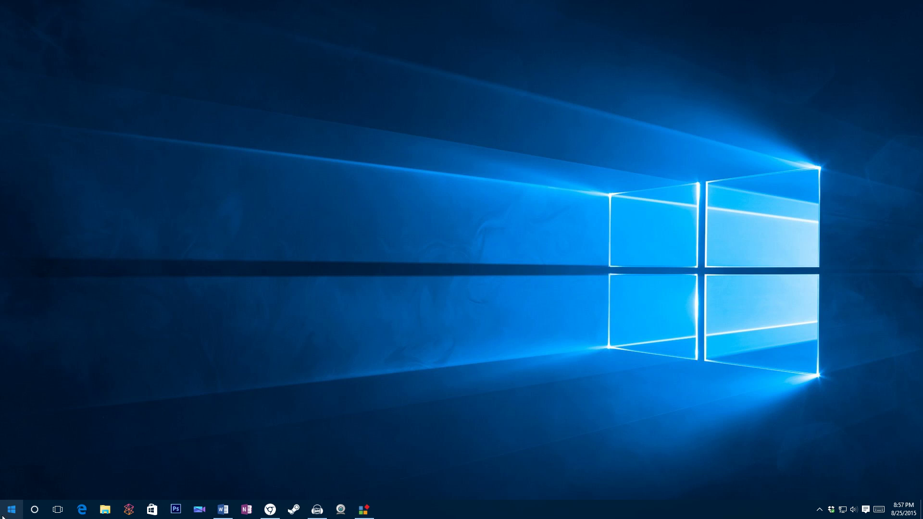
pyautogui.press('super')
pyautogui.press('super+1')
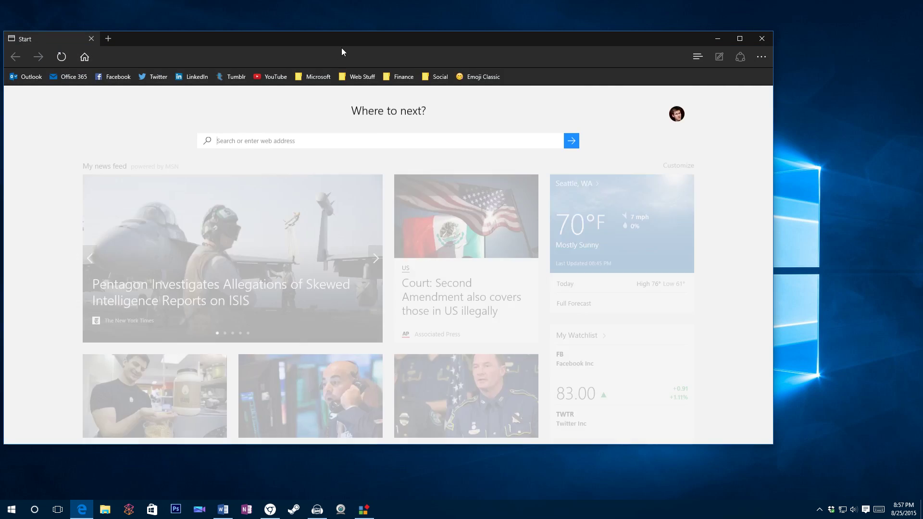
pyautogui.doubleClick(341, 43)
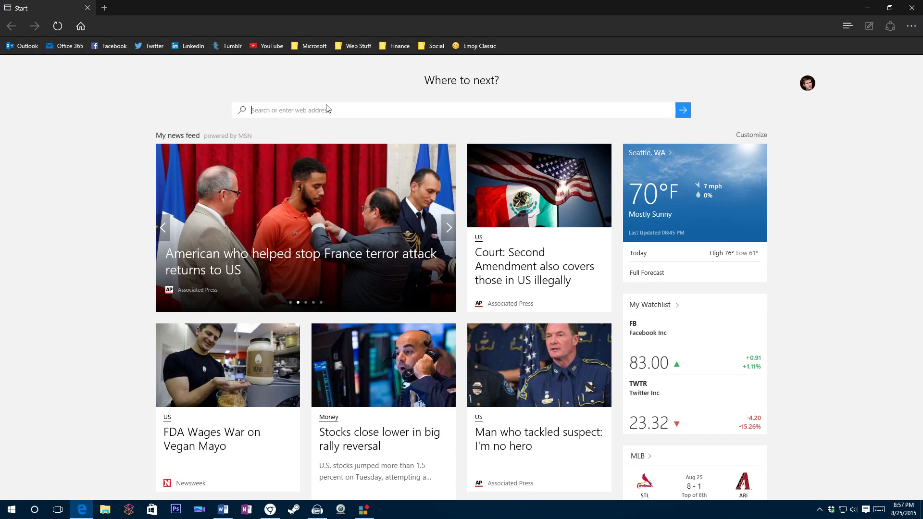
# Search 'sync' and pick the syncfusion.com/downloads/metrostudio suggestion
pyautogui.click(326, 110)
pyautogui.write('sync')
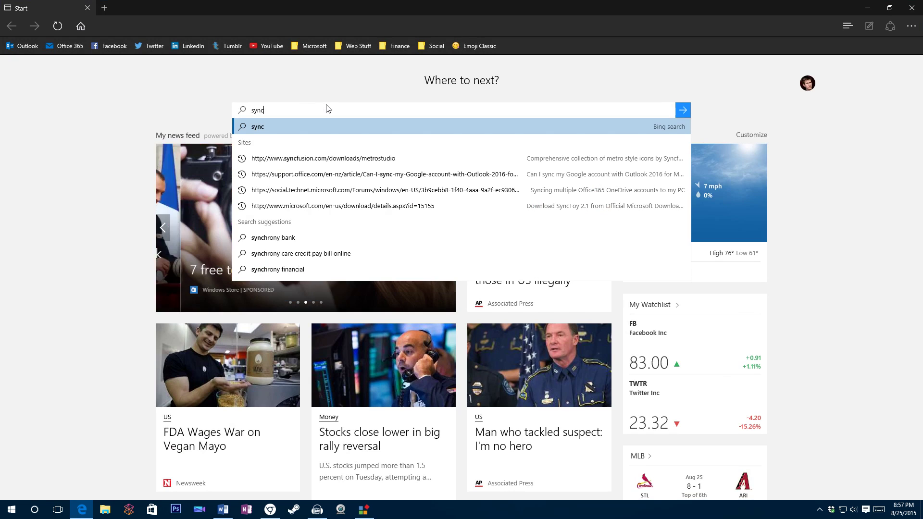
pyautogui.press('Down')
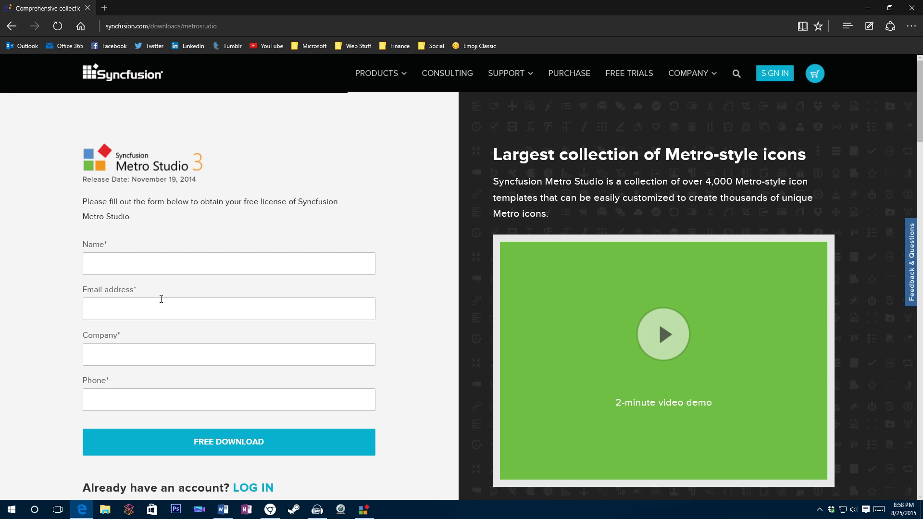
# Enter your full name in the Name field and a company name in the next field
pyautogui.click(154, 265)
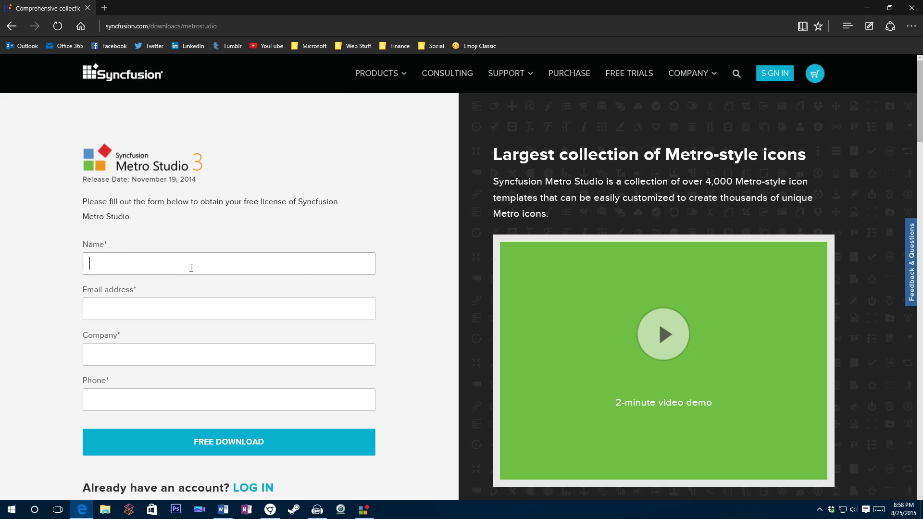
pyautogui.write('David Kimball')
pyautogui.press('Tab')
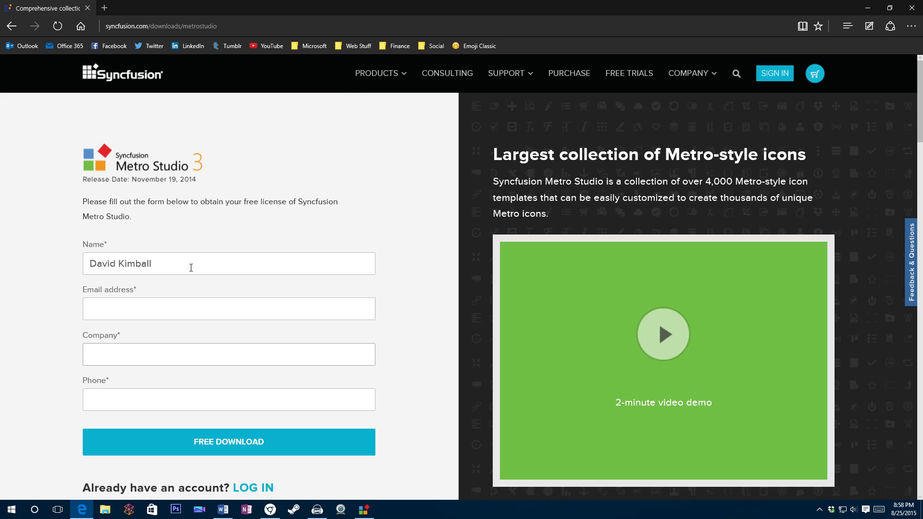
pyautogui.write('David')
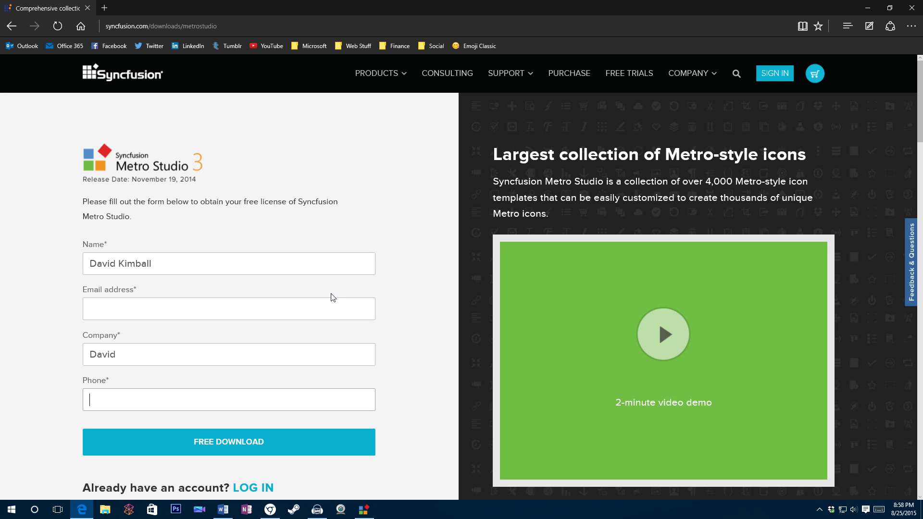
# Scroll down the form and close the last running taskbar app from its jump list
pyautogui.scroll(-4, 356, 253)
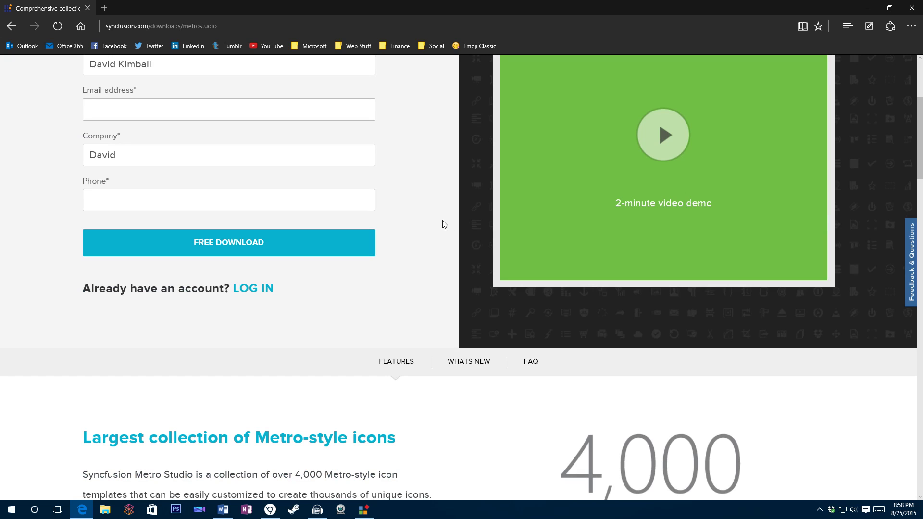
pyautogui.rightClick(364, 511)
pyautogui.click(380, 485)
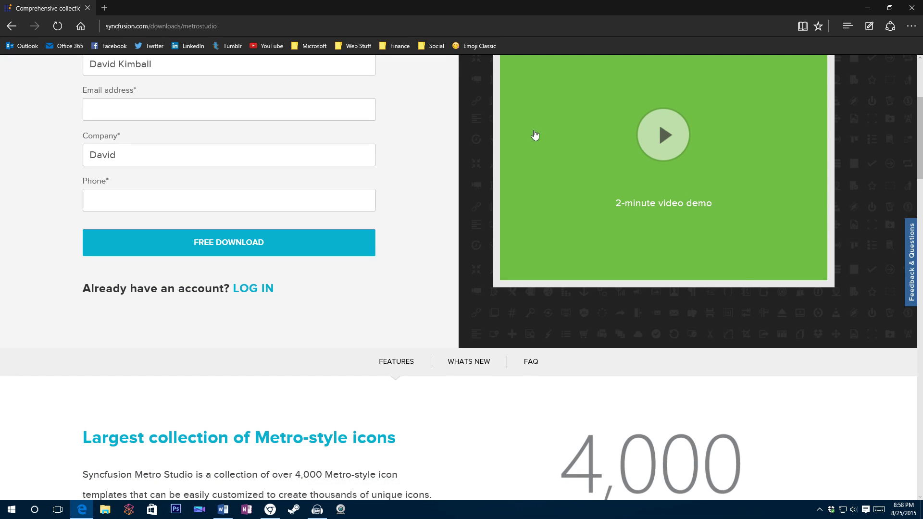
# Minimize Edge and launch Metro Studio from All apps under the letter M
pyautogui.click(868, 8)
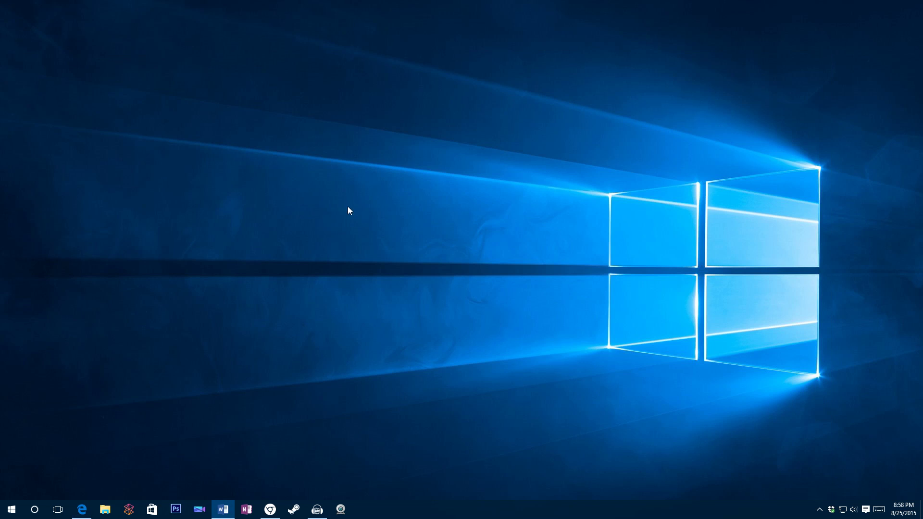
pyautogui.click(11, 509)
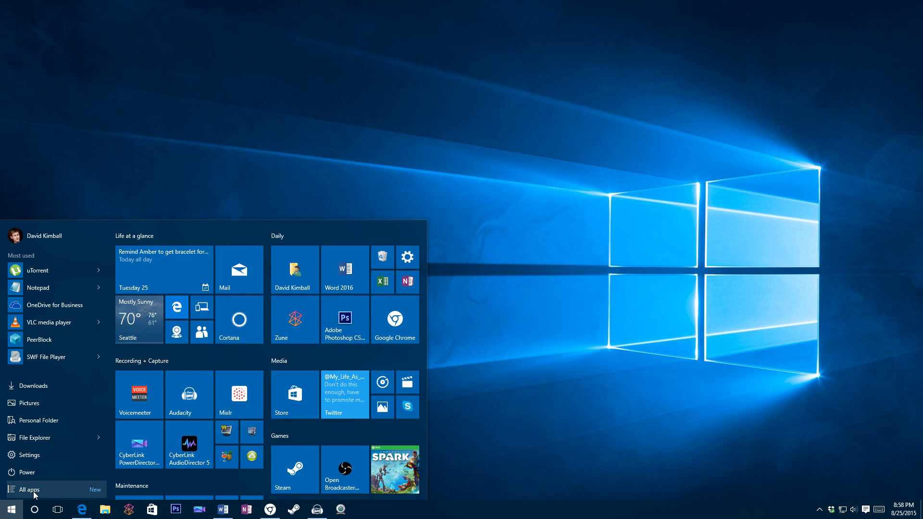
pyautogui.click(32, 490)
pyautogui.click(19, 313)
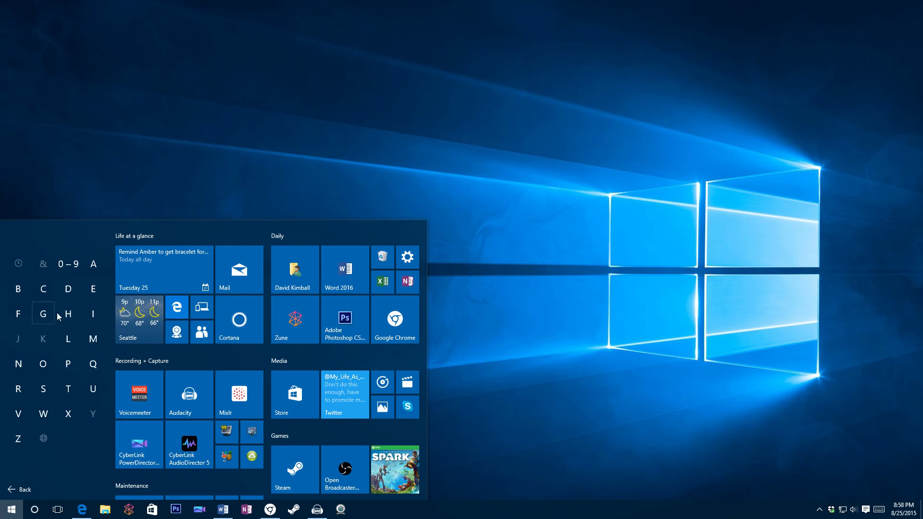
pyautogui.click(74, 337)
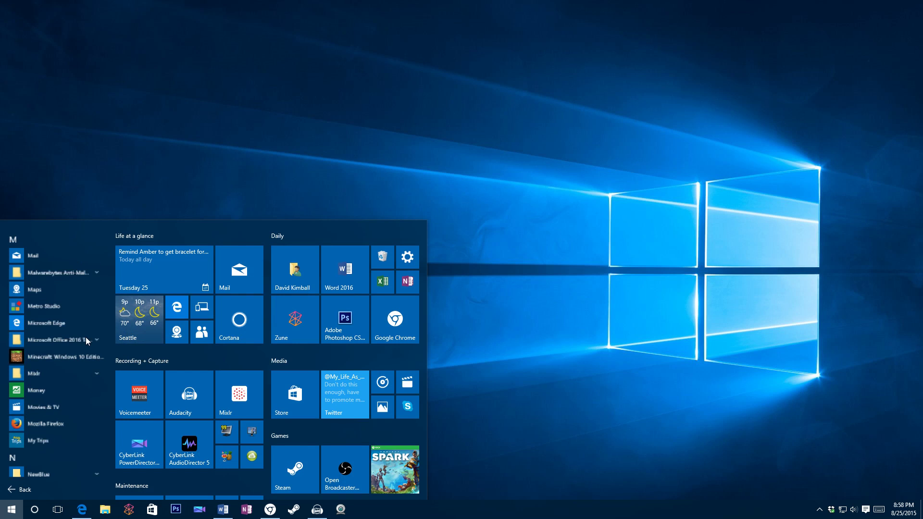
pyautogui.click(53, 307)
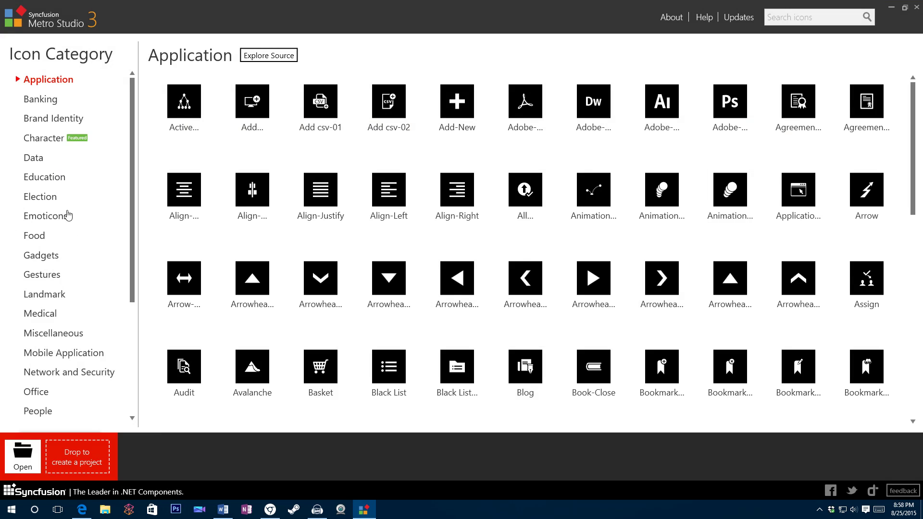
# Browse the Election icon category, then switch to the Application category
pyautogui.click(71, 199)
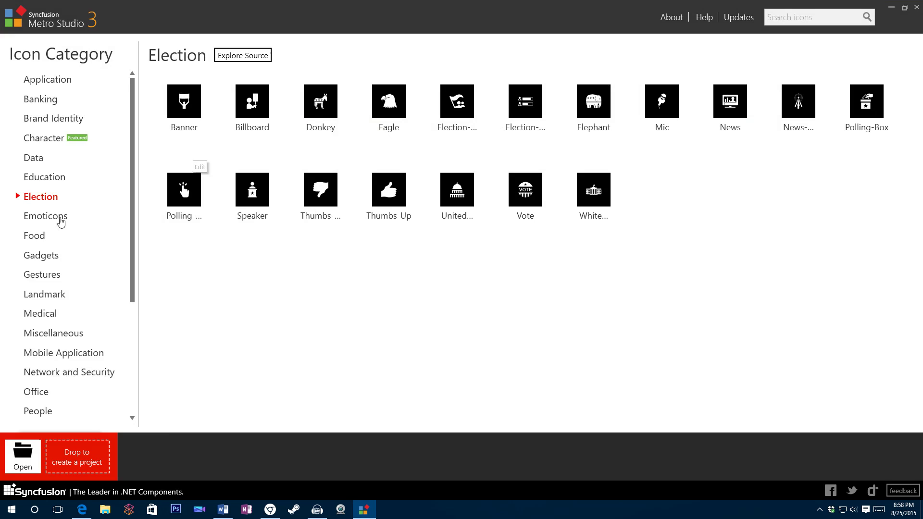
pyautogui.scroll(-5, 60, 220)
pyautogui.scroll(5, 61, 235)
pyautogui.click(51, 81)
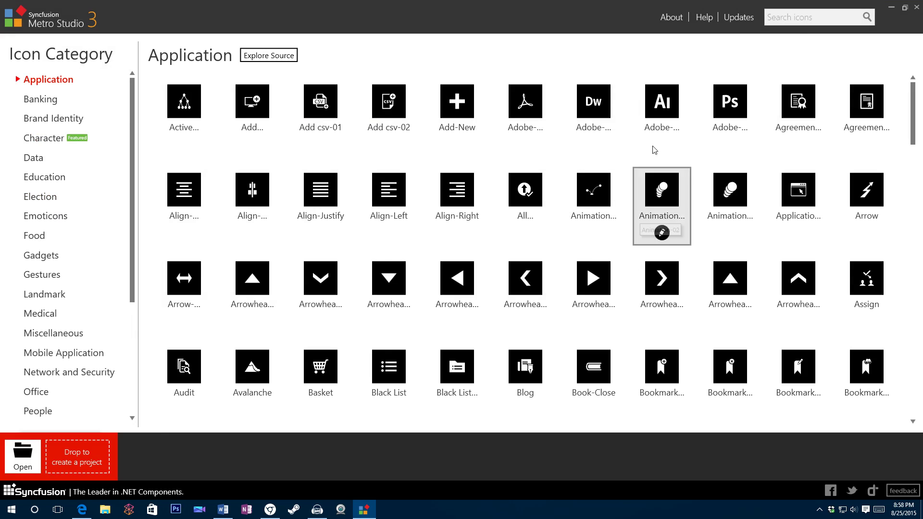
# Search the icon library for 'photoshop' and open the Adobe-Photoshop icon for editing
pyautogui.click(798, 23)
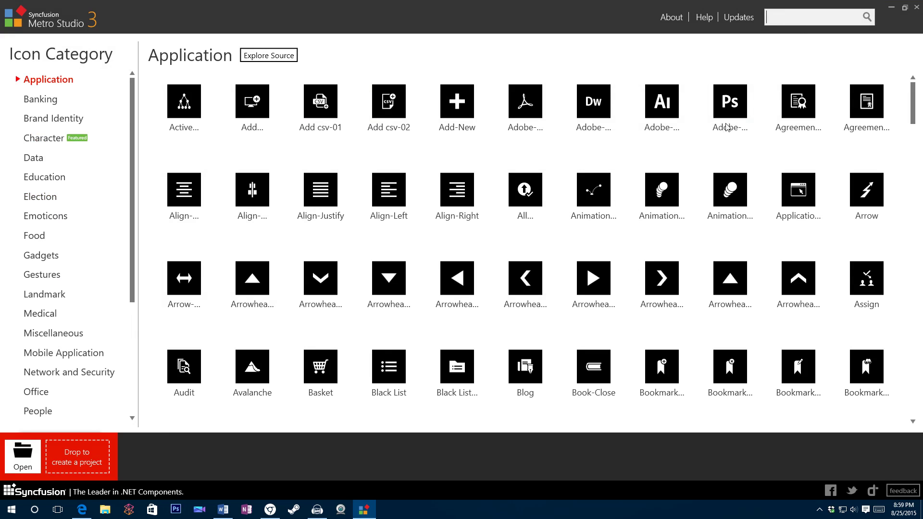
pyautogui.moveTo(713, 91)
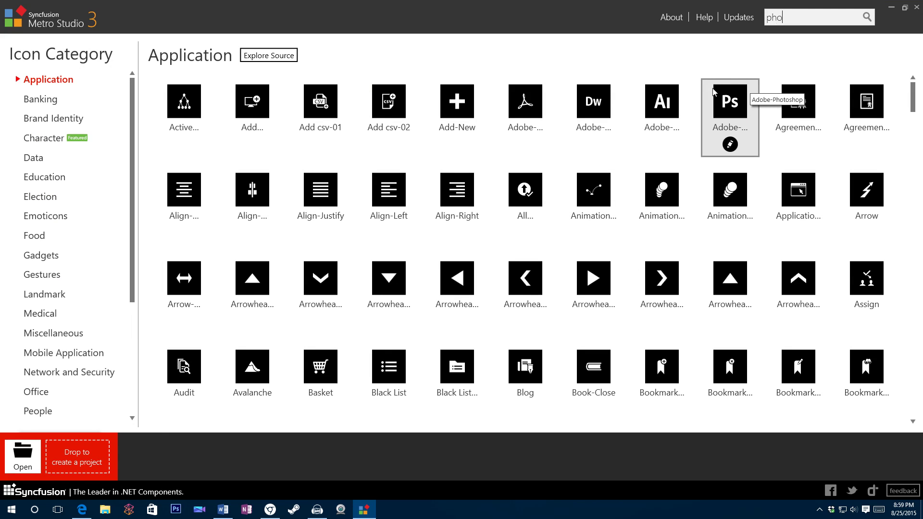
pyautogui.press('Return')
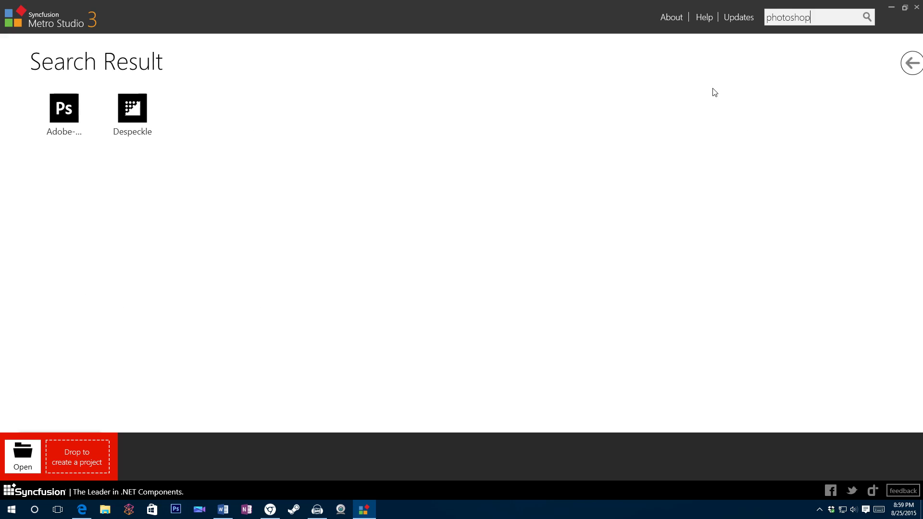
pyautogui.click(53, 149)
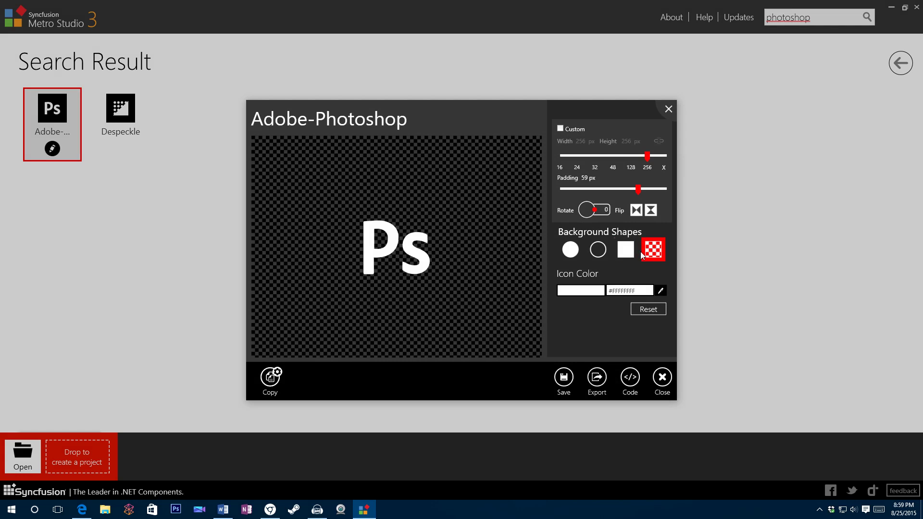
# Give the icon a transparent background and drag the padding down to 0 px
pyautogui.click(625, 249)
pyautogui.click(571, 249)
pyautogui.click(625, 249)
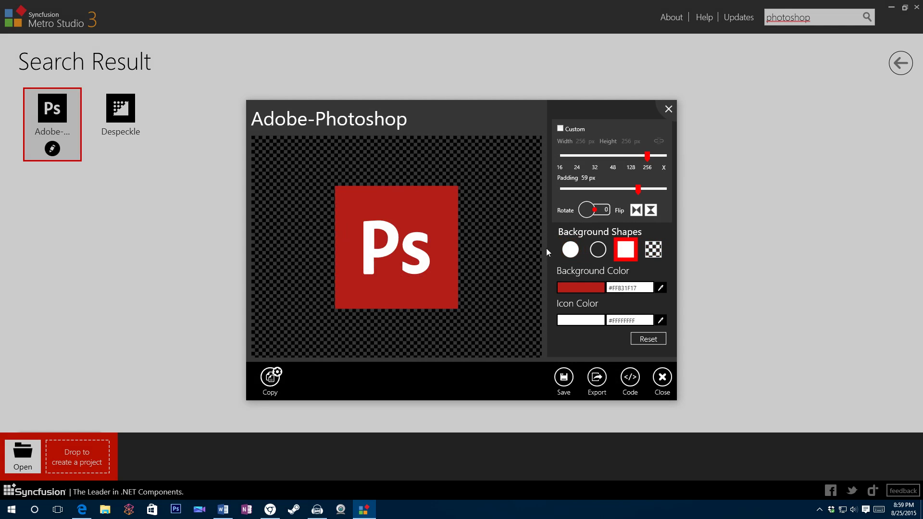
pyautogui.click(656, 254)
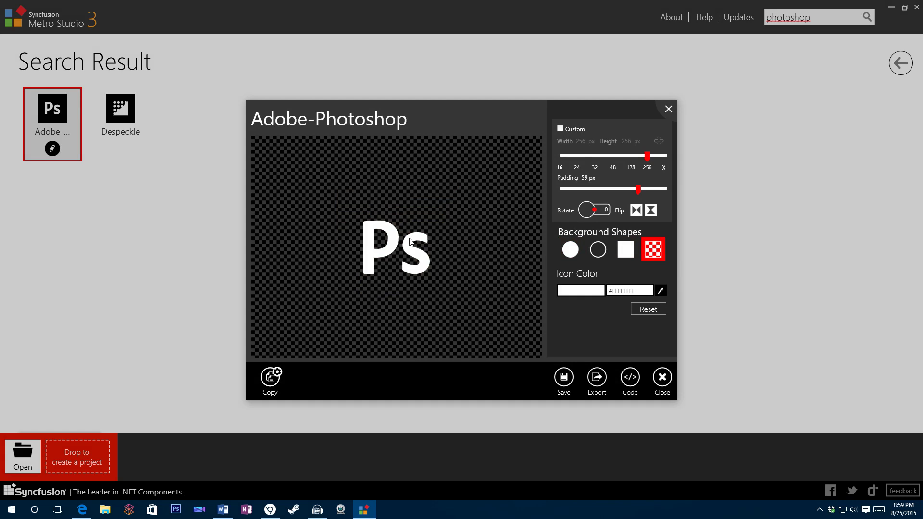
pyautogui.moveTo(632, 164); pyautogui.dragTo(552, 187)
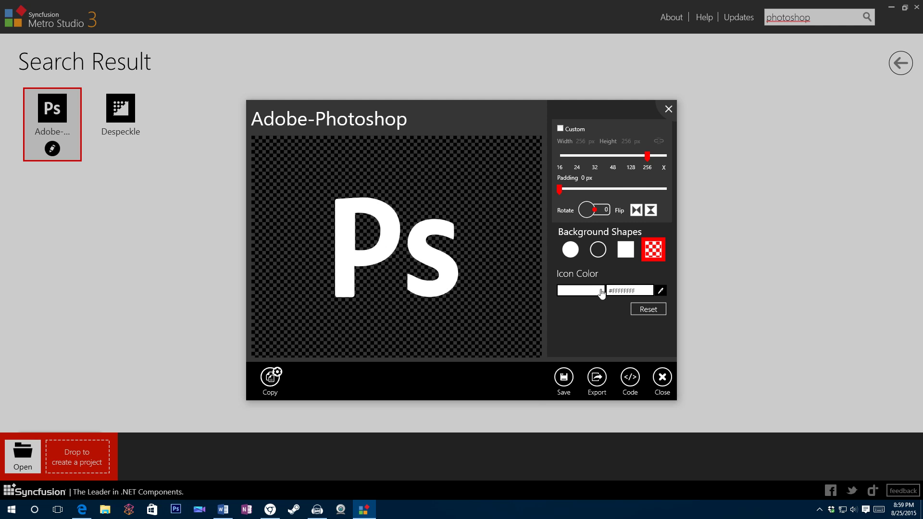
# Start exporting the edited Ps icon as an image file
pyautogui.click(11, 509)
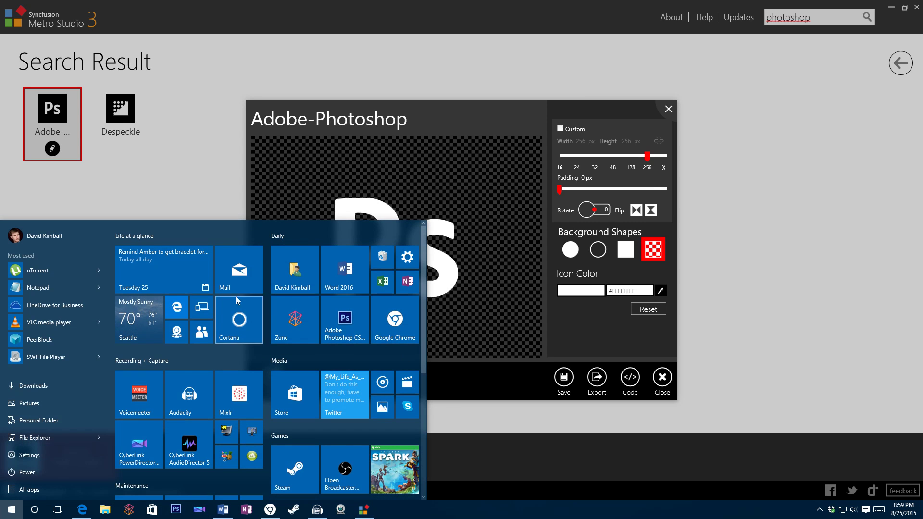
pyautogui.click(469, 326)
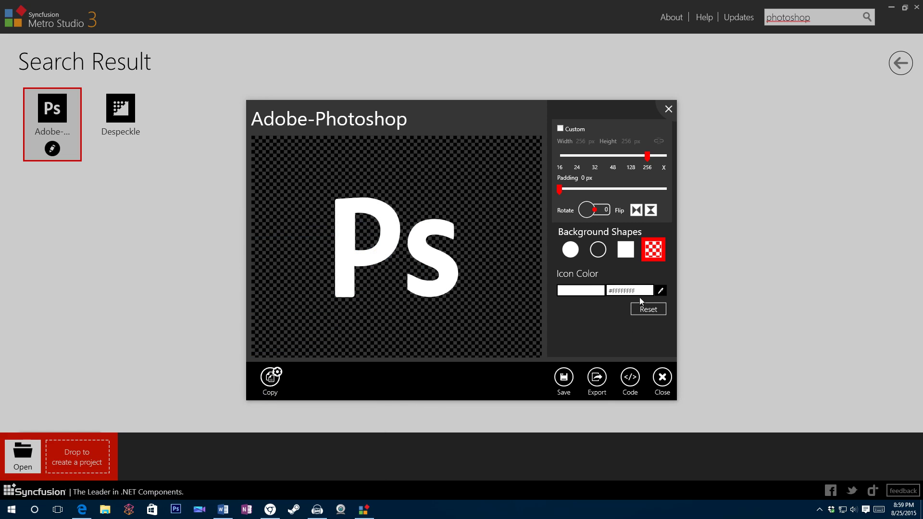
pyautogui.click(597, 378)
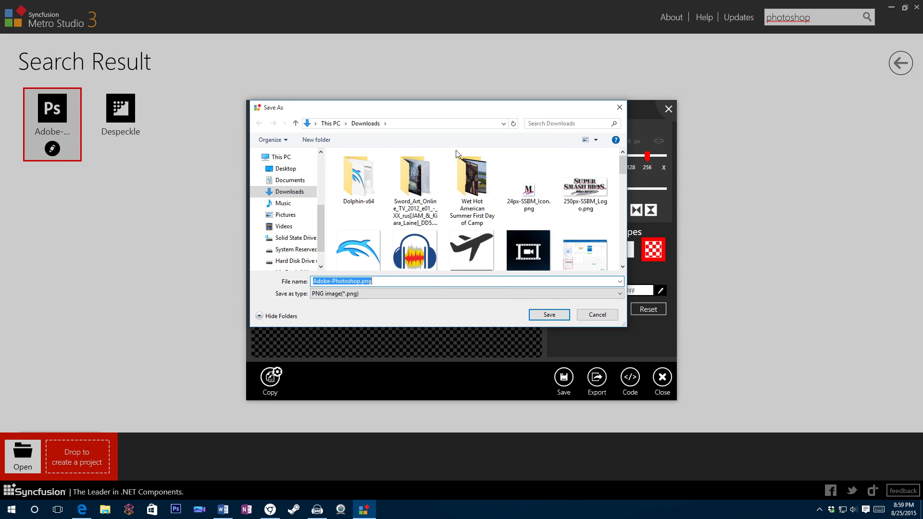
# Save the icon as Adobe-Photoshop.png in Downloads and close the icon editor
pyautogui.click(550, 315)
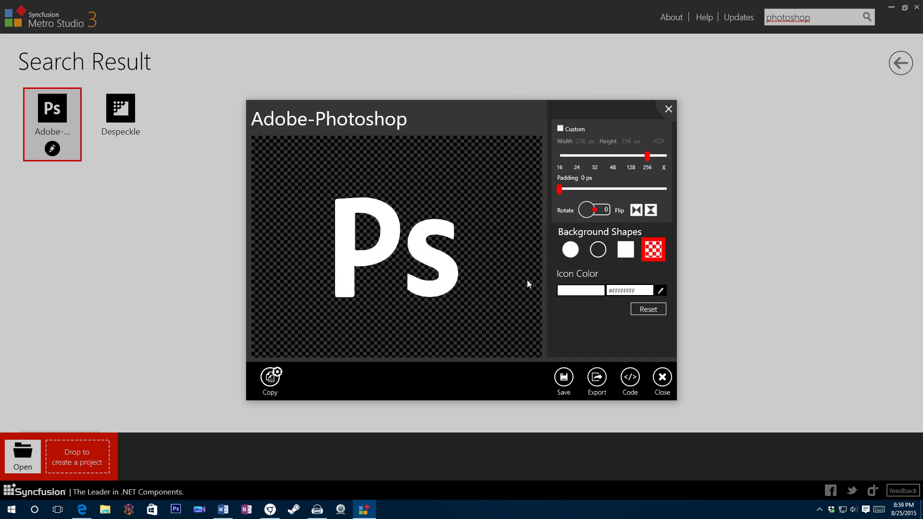
pyautogui.click(670, 110)
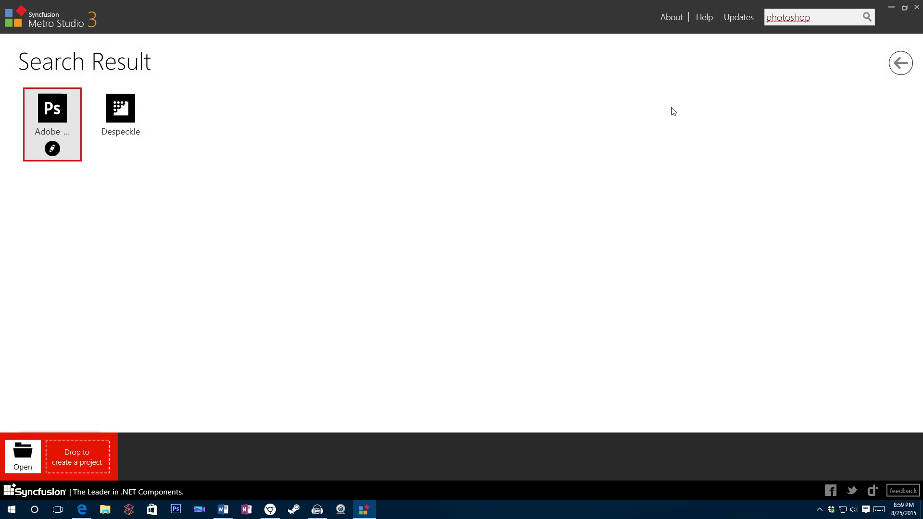
pyautogui.click(81, 510)
# Load convertico.com in a new Edge tab
pyautogui.click(103, 7)
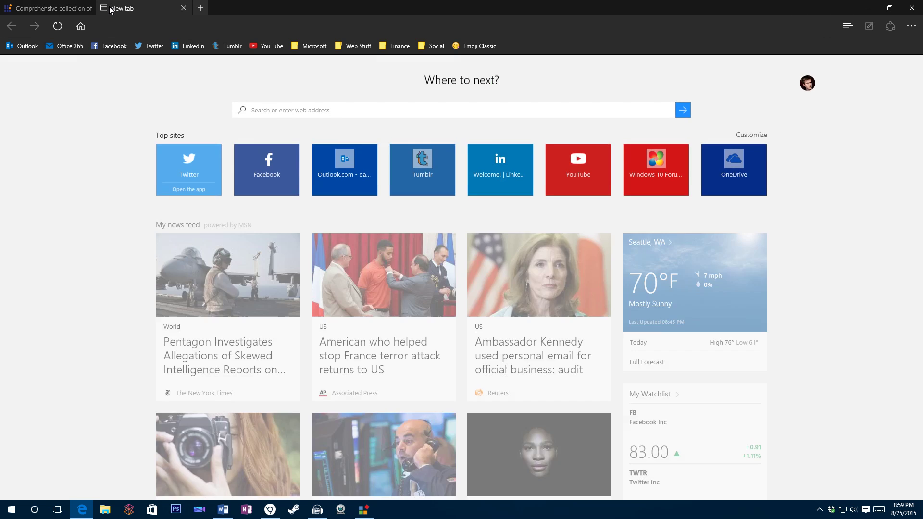
pyautogui.write('conve')
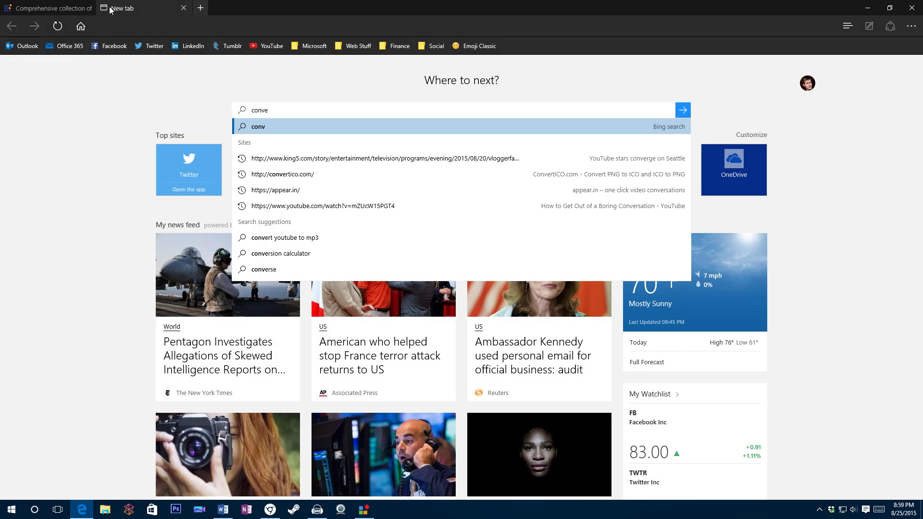
pyautogui.write('rtico.com')
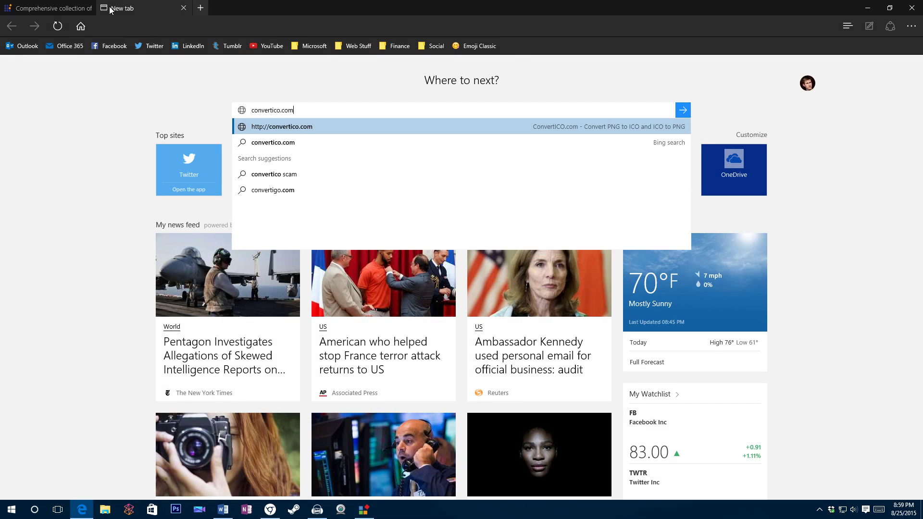
pyautogui.press('Return')
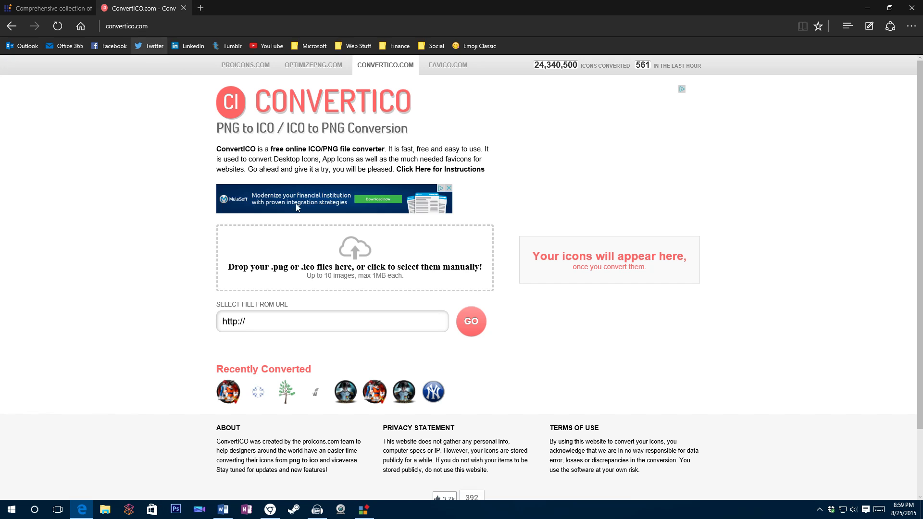
# Upload Downloads\Adobe-Photoshop.png and download the converted Adobe-Photoshop.ico
pyautogui.click(349, 260)
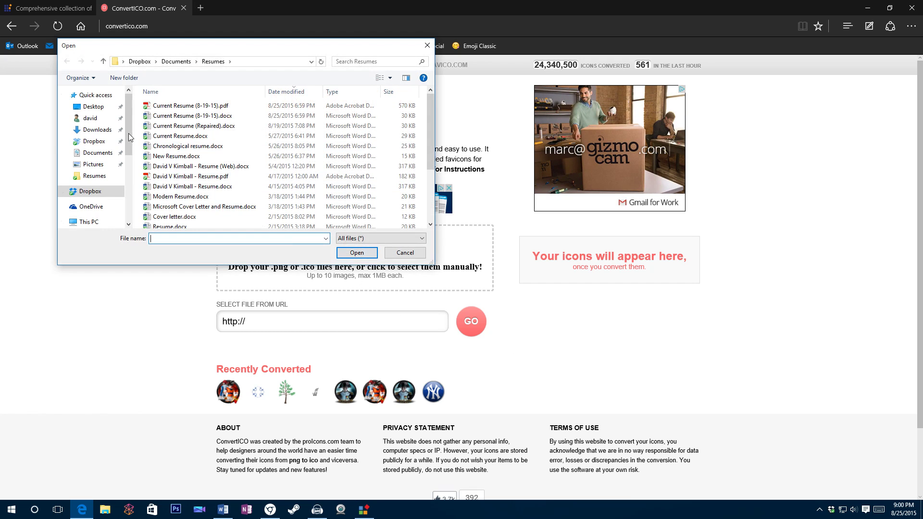
pyautogui.click(97, 130)
pyautogui.click(331, 178)
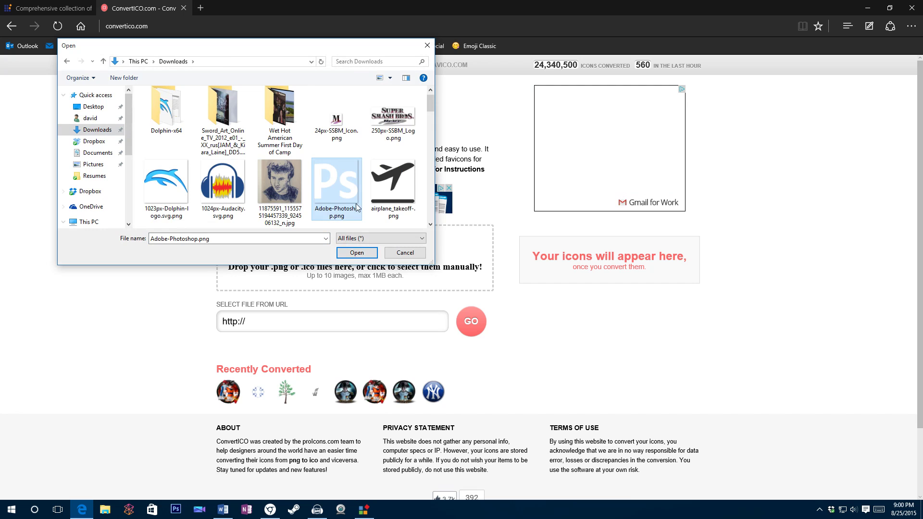
pyautogui.click(357, 254)
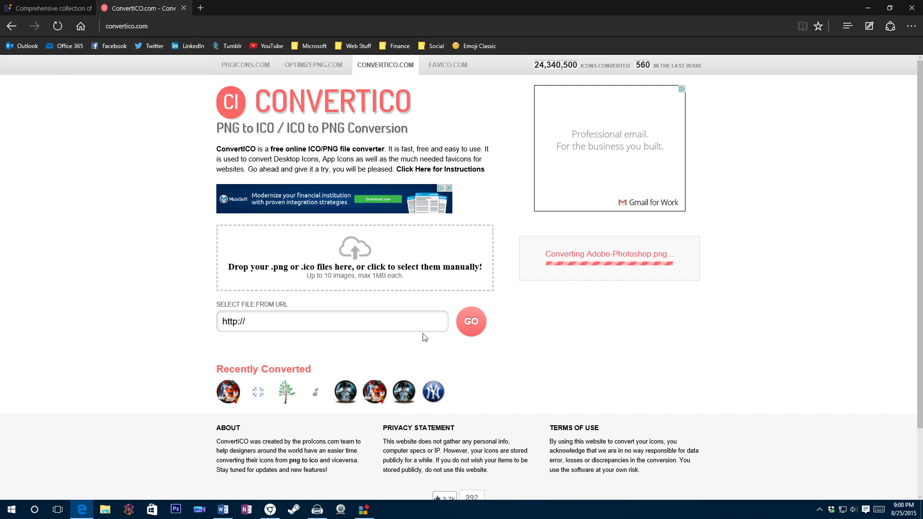
pyautogui.click(675, 265)
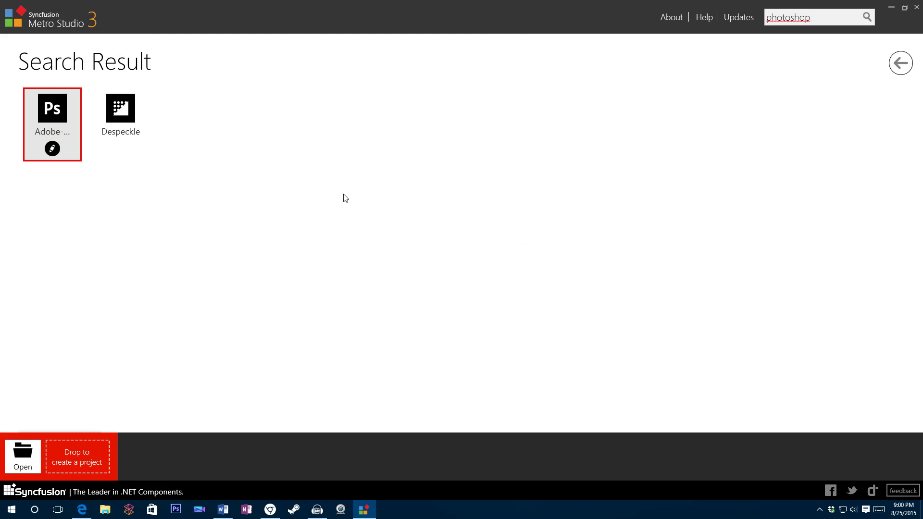
# Reopen and close the Adobe-Photoshop icon editor, then minimize Metro Studio
pyautogui.click(52, 149)
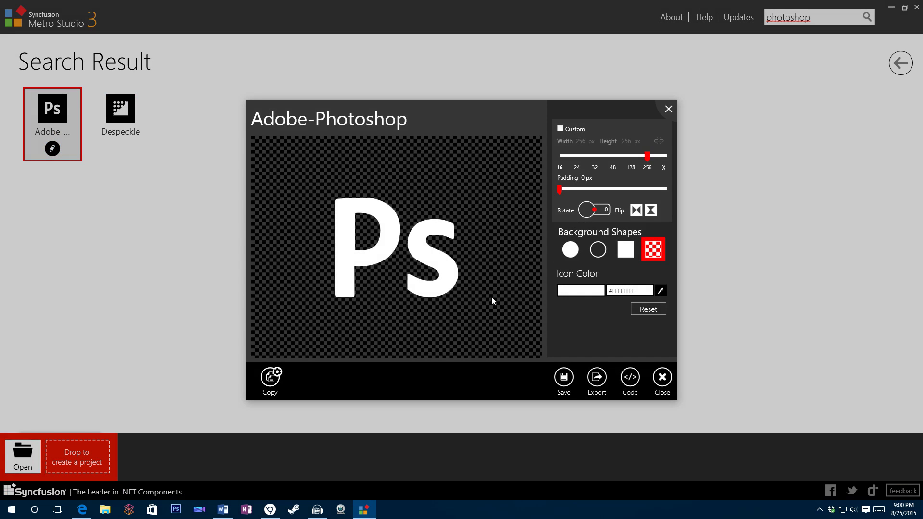
pyautogui.click(668, 109)
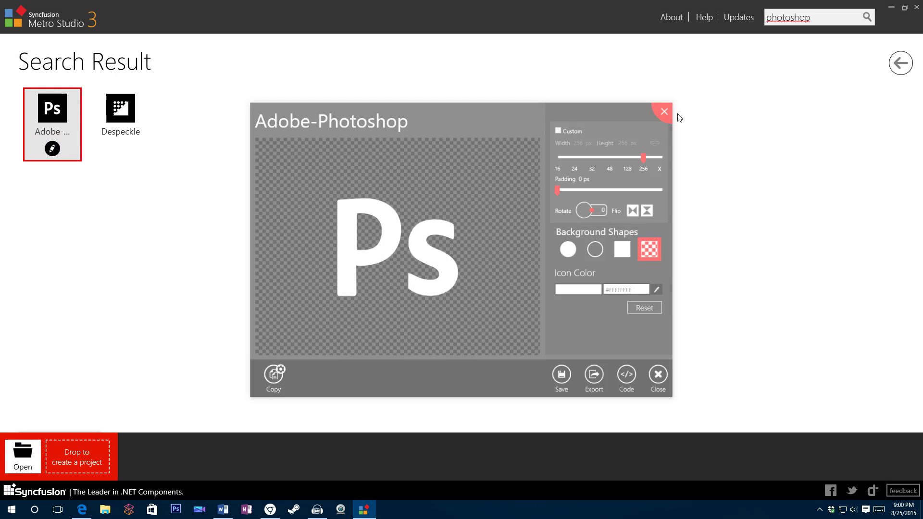
pyautogui.click(891, 8)
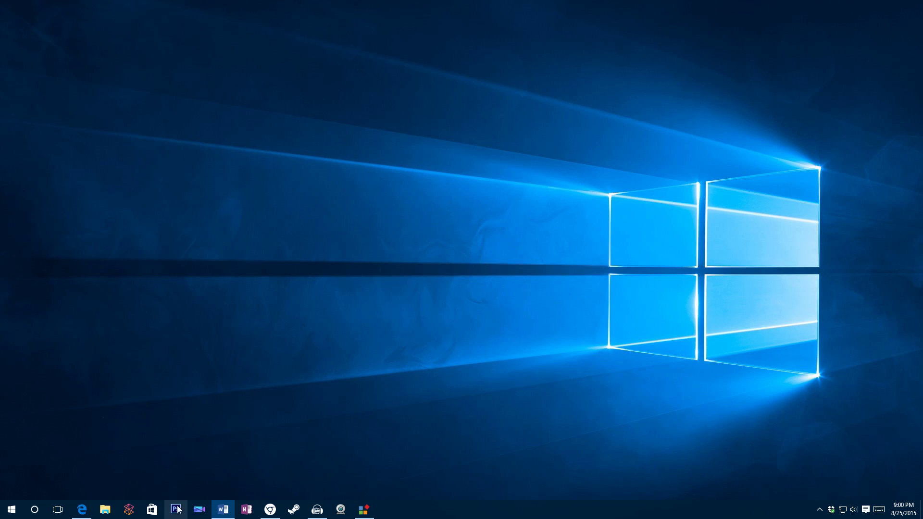
# Open the file location of Adobe Photoshop CS6 from the Start menu's All apps list
pyautogui.click(12, 510)
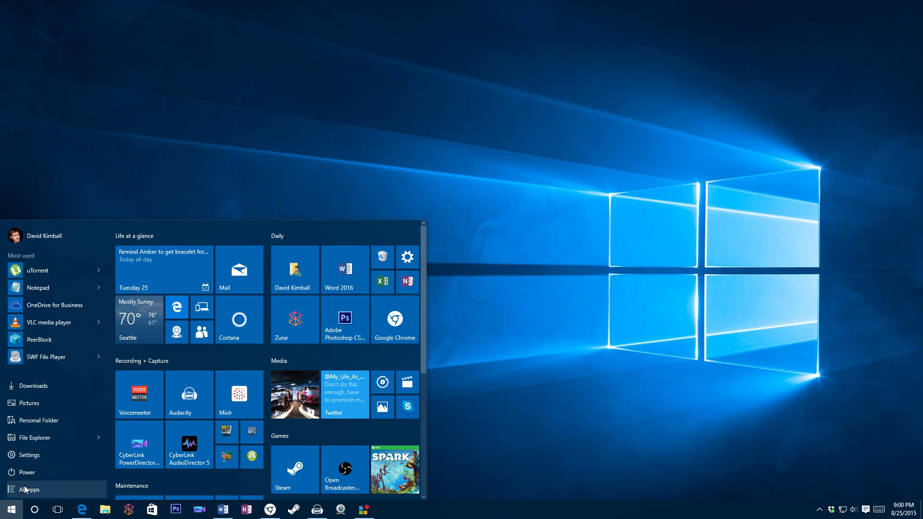
pyautogui.click(25, 490)
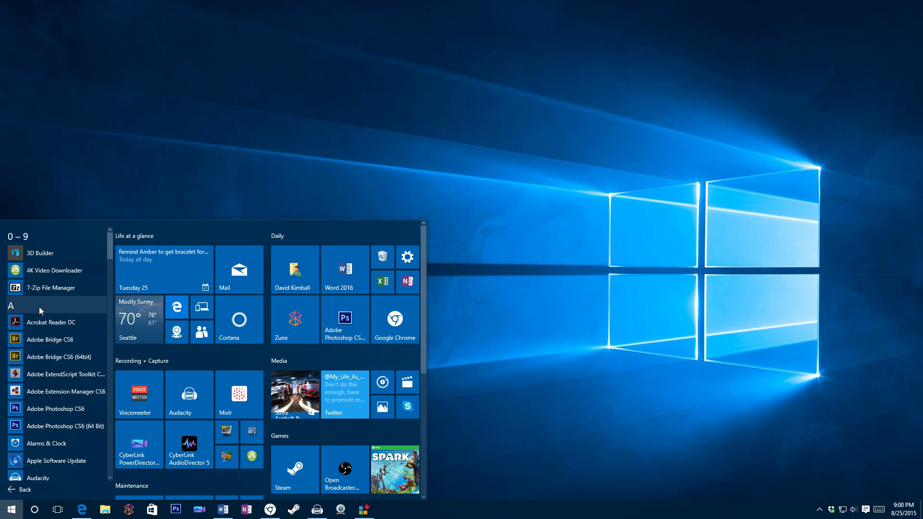
pyautogui.rightClick(58, 413)
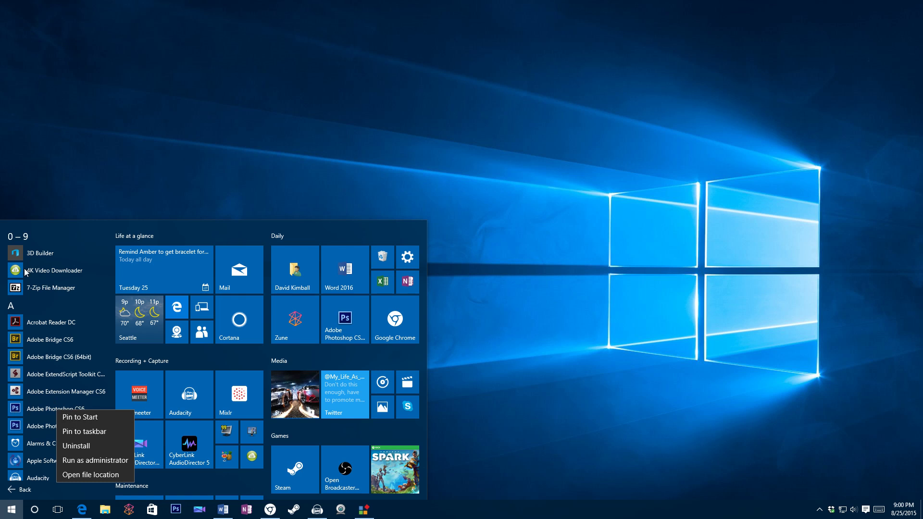
pyautogui.click(99, 475)
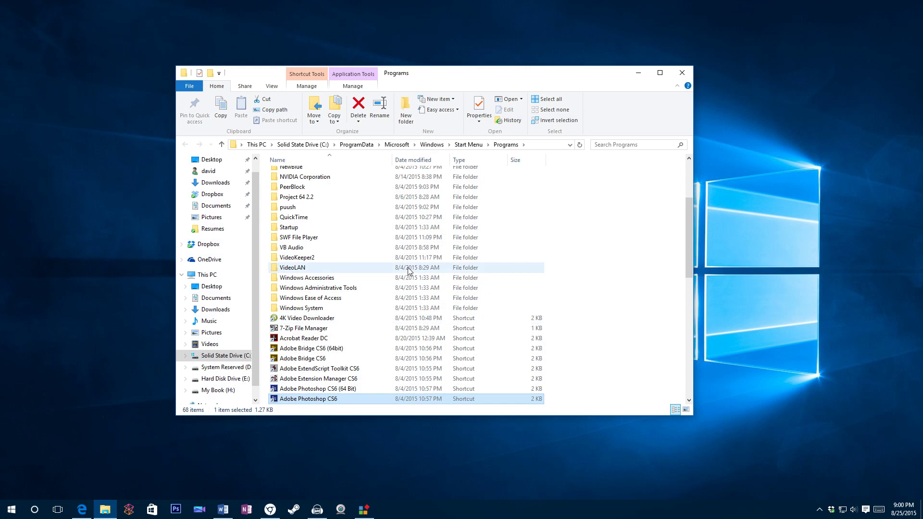
# Locate the Adobe Photoshop CS6 (64 Bit) shortcut in Start Menu Programs and open its context menu
pyautogui.scroll(-2, 408, 270)
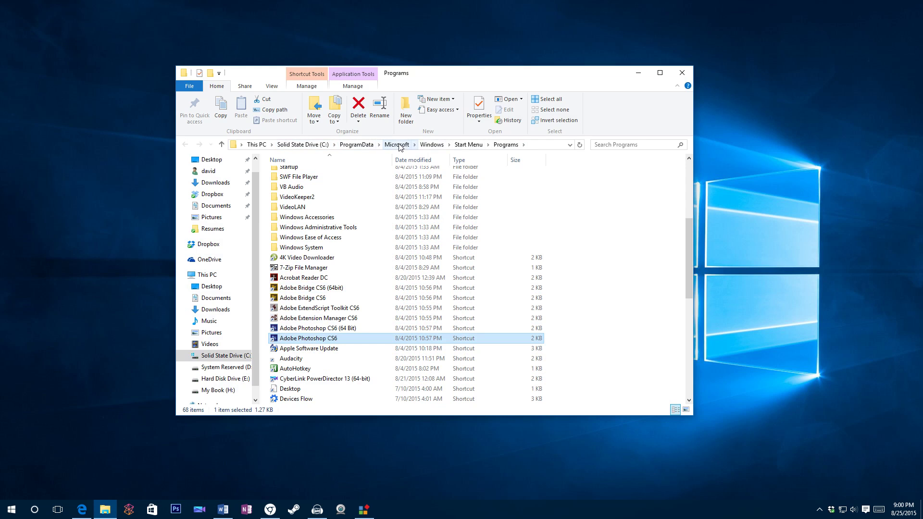
pyautogui.scroll(5, 510, 241)
pyautogui.scroll(-5, 525, 258)
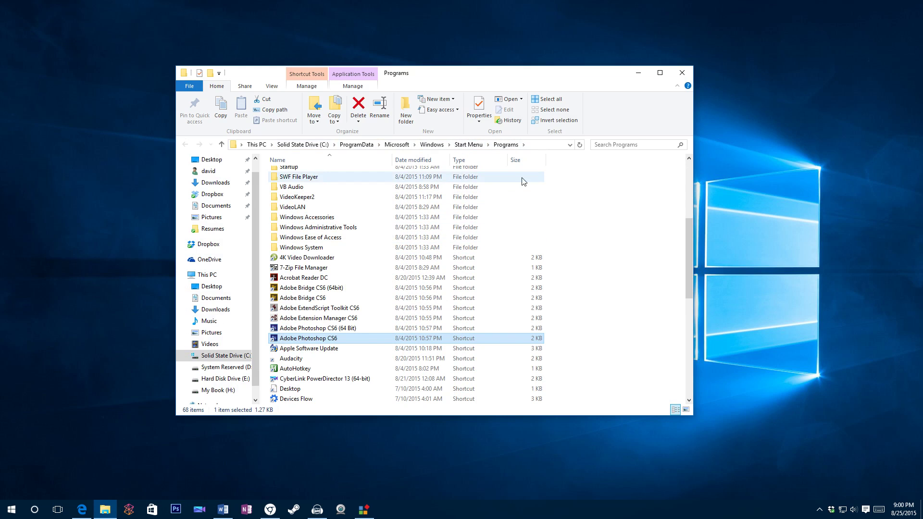
pyautogui.scroll(-2, 524, 181)
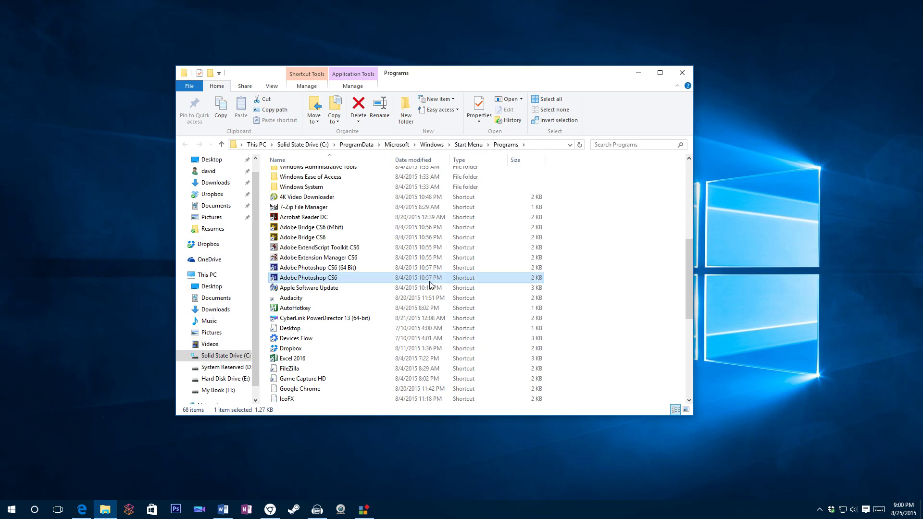
pyautogui.rightClick(317, 282)
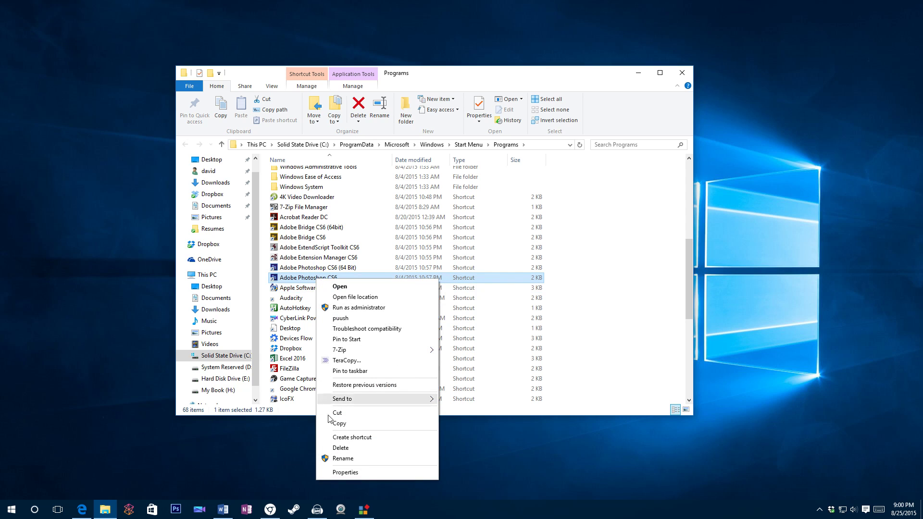
pyautogui.rightClick(179, 508)
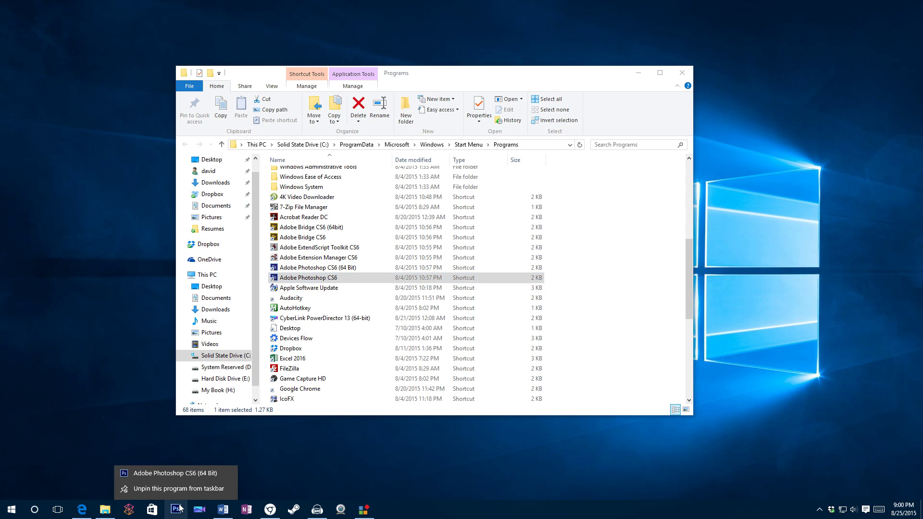
pyautogui.click(334, 270)
pyautogui.rightClick(331, 272)
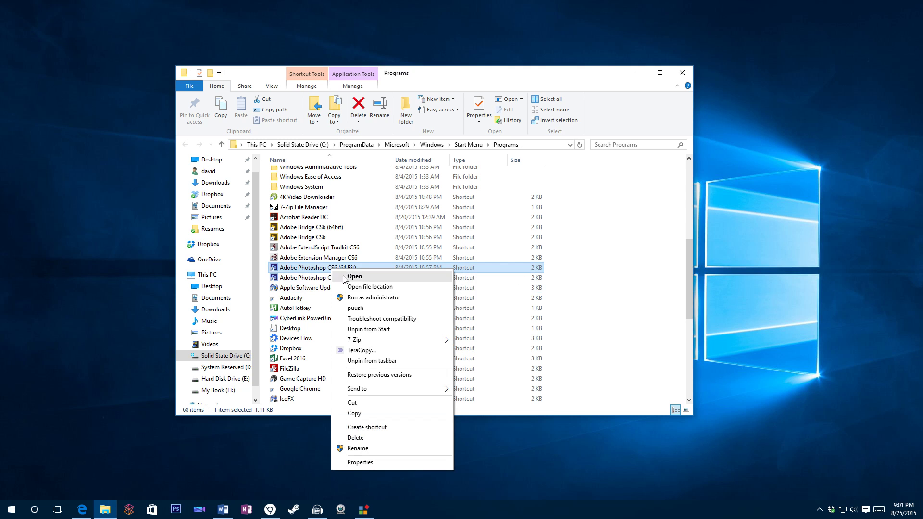
# In the shortcut's Properties, change the icon to Downloads\Adobe-Photoshop.ico
pyautogui.click(361, 471)
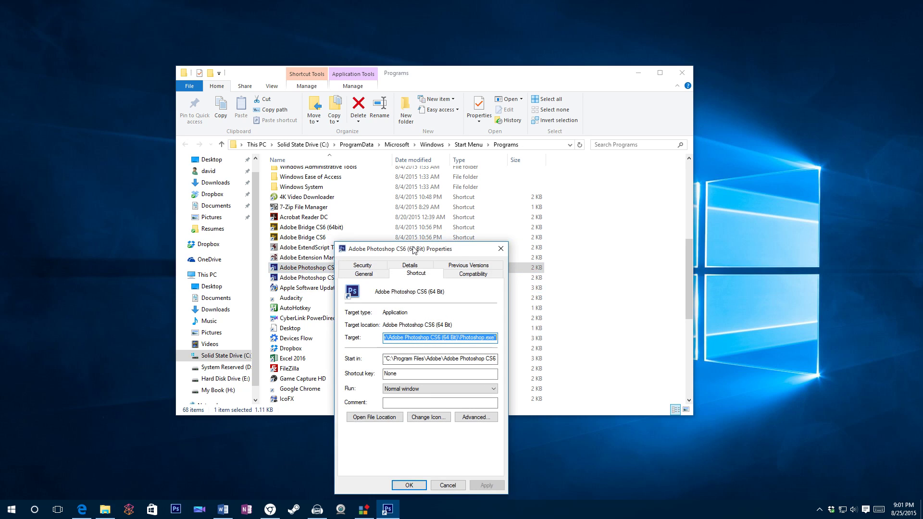
pyautogui.moveTo(414, 250); pyautogui.dragTo(398, 204)
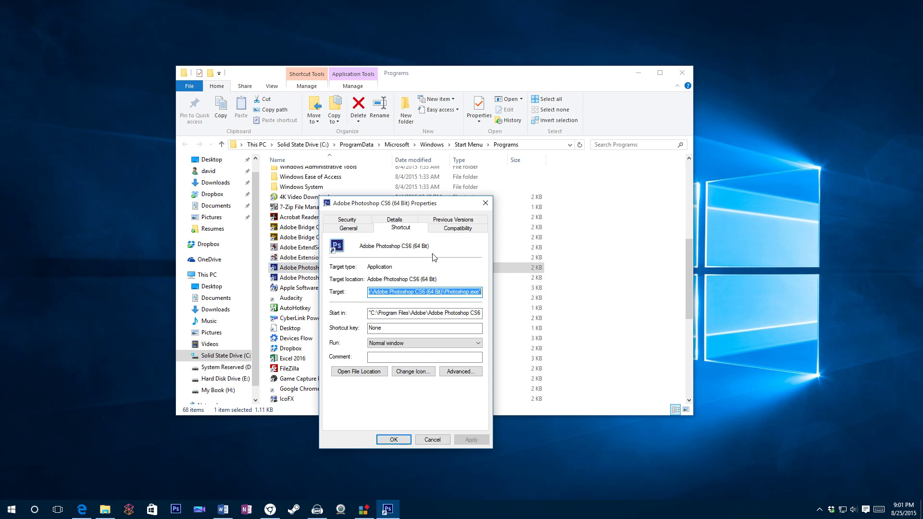
pyautogui.click(413, 371)
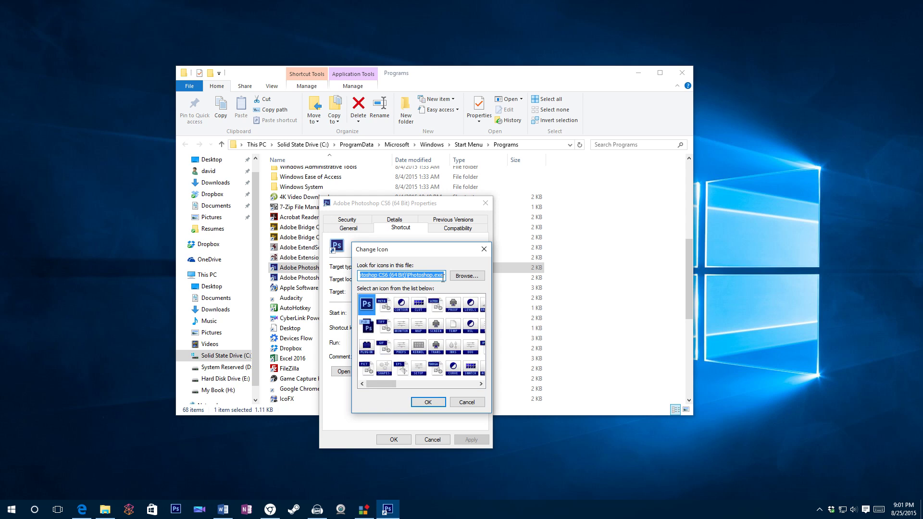
pyautogui.click(468, 276)
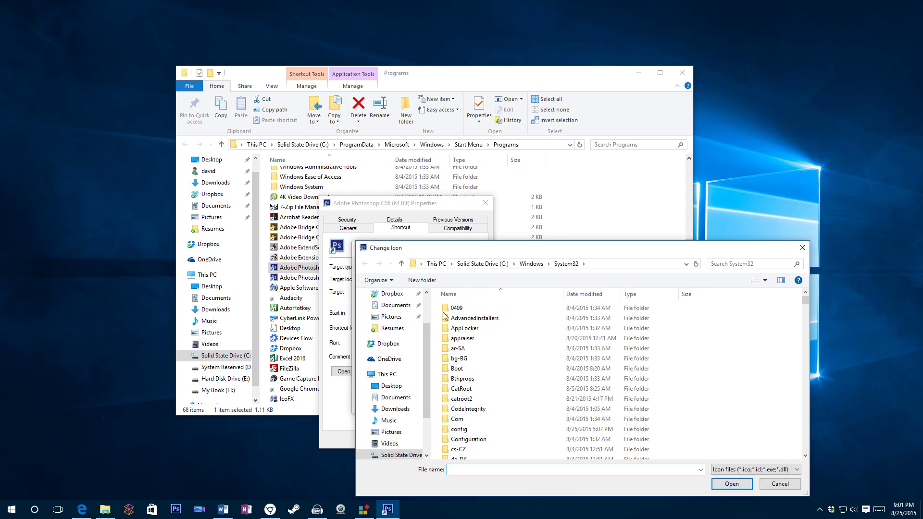
pyautogui.click(392, 333)
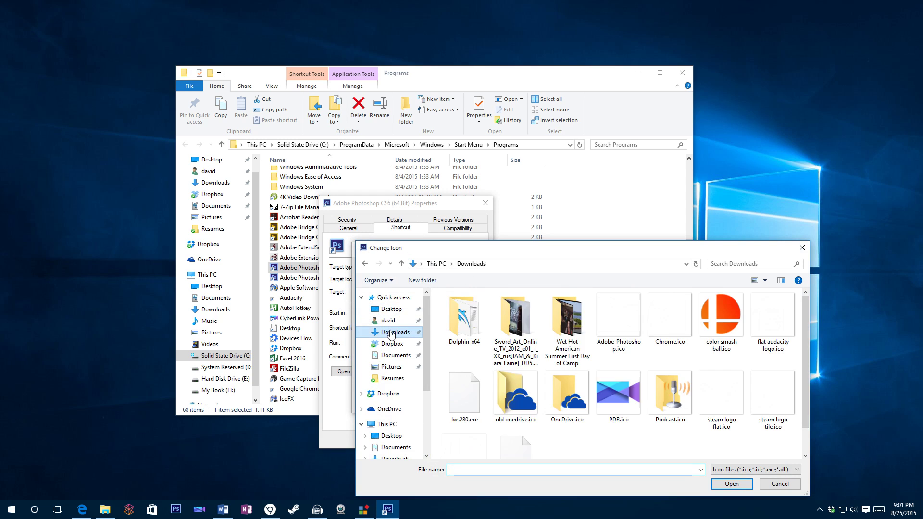
pyautogui.click(620, 322)
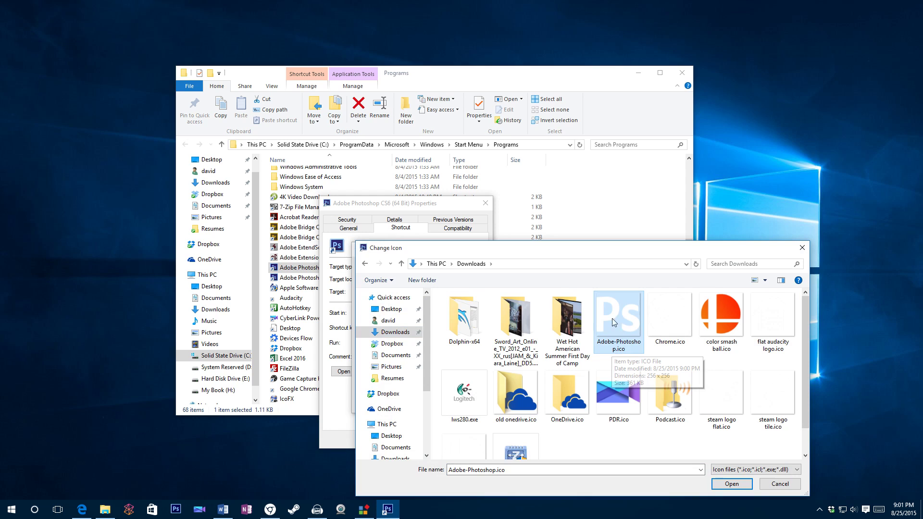
pyautogui.click(724, 485)
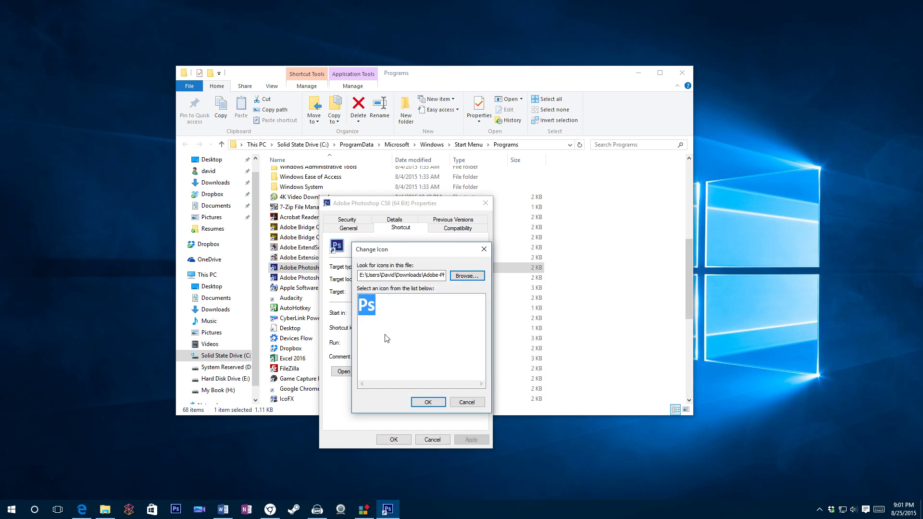
# Apply the new Ps icon with administrator permission and close Properties
pyautogui.click(434, 405)
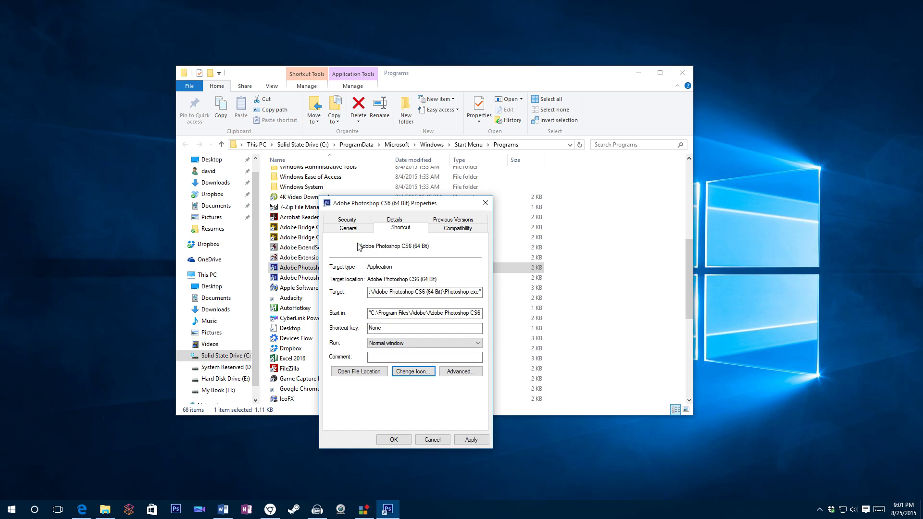
pyautogui.click(471, 440)
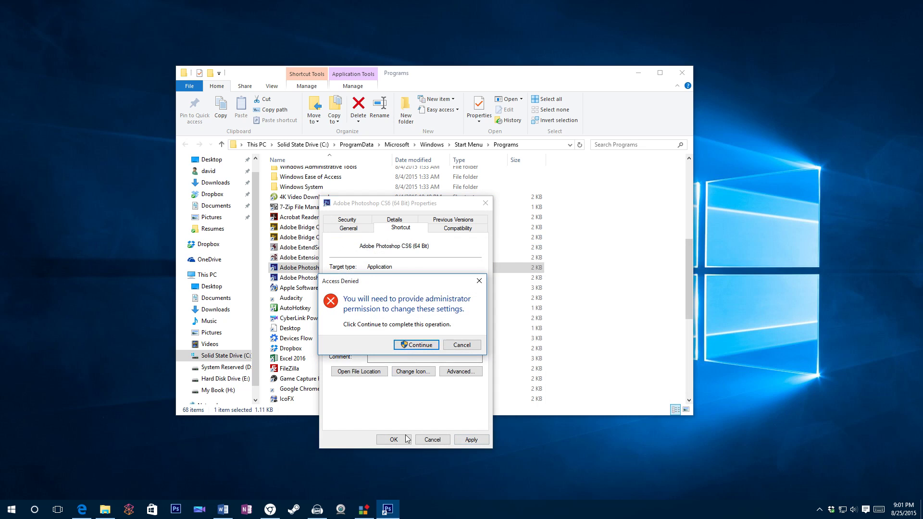
pyautogui.click(437, 344)
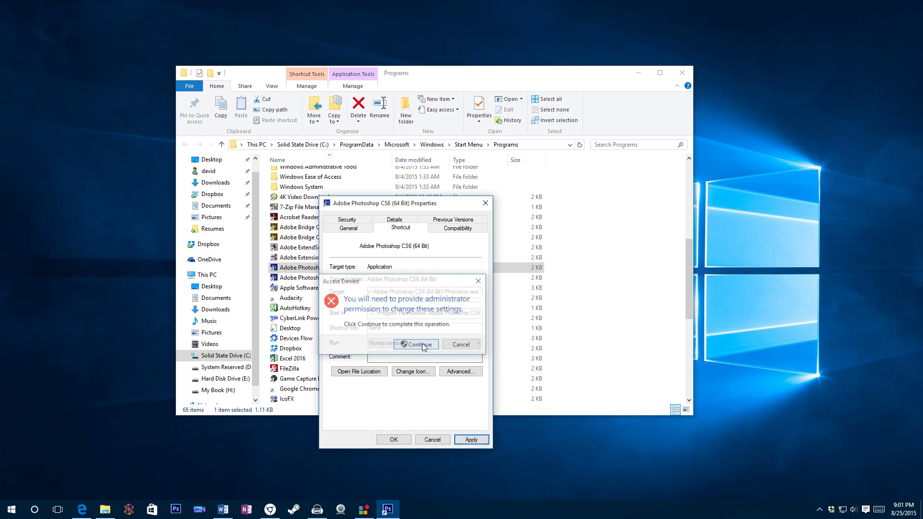
pyautogui.click(394, 440)
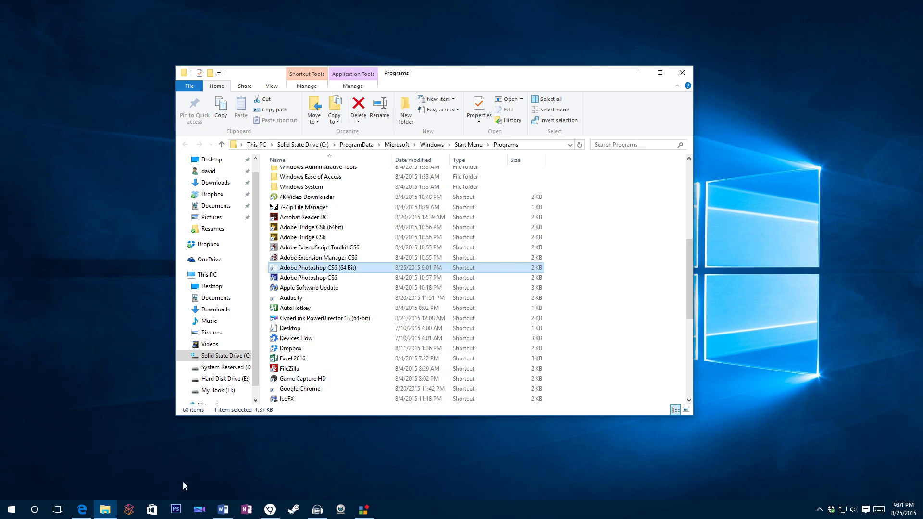
pyautogui.rightClick(176, 509)
# Unpin Photoshop from the taskbar, then re-pin it from its Start menu tile
pyautogui.click(172, 489)
pyautogui.press('super')
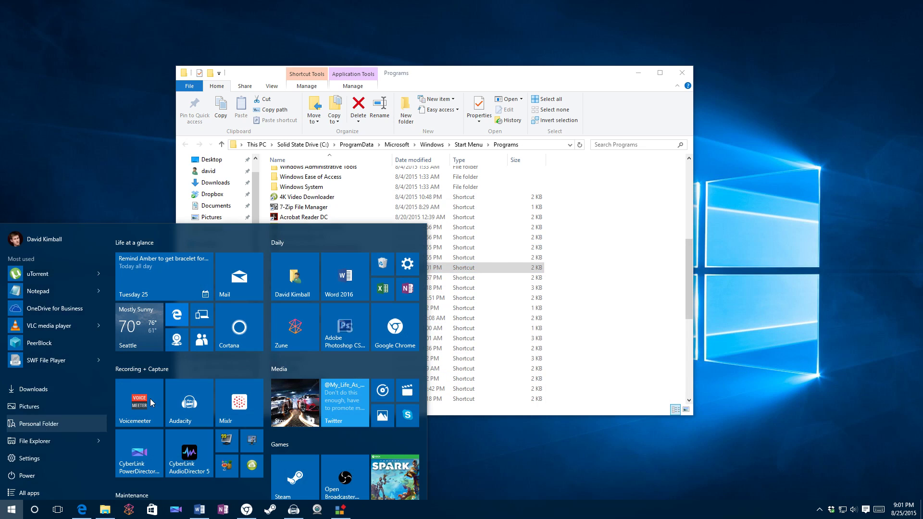
pyautogui.rightClick(360, 326)
pyautogui.click(392, 350)
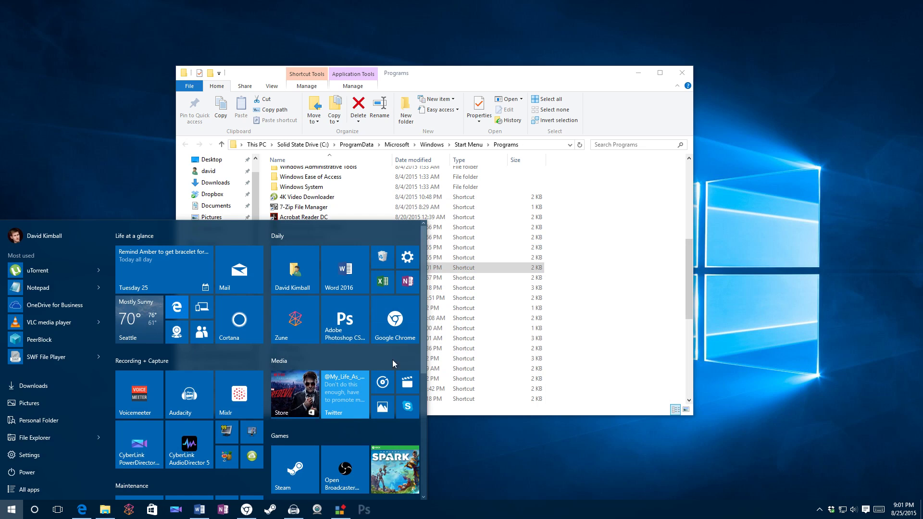
# Move the flat Ps taskbar pin to sit right after Store and launch Photoshop from it
pyautogui.press('Escape')
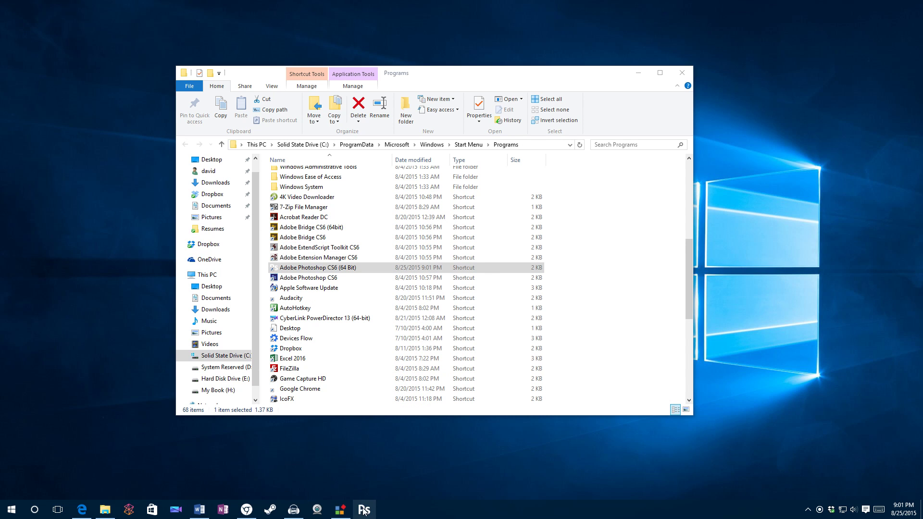
pyautogui.moveTo(364, 511); pyautogui.dragTo(176, 511)
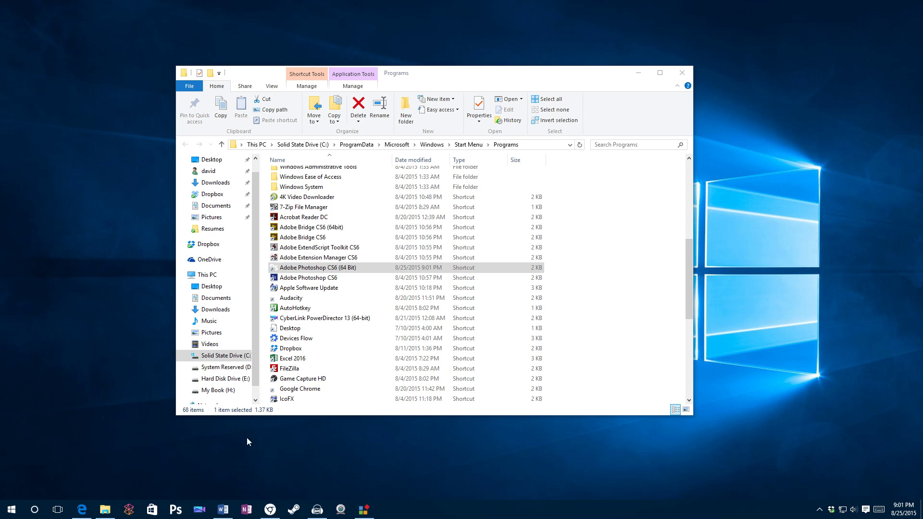
pyautogui.click(176, 510)
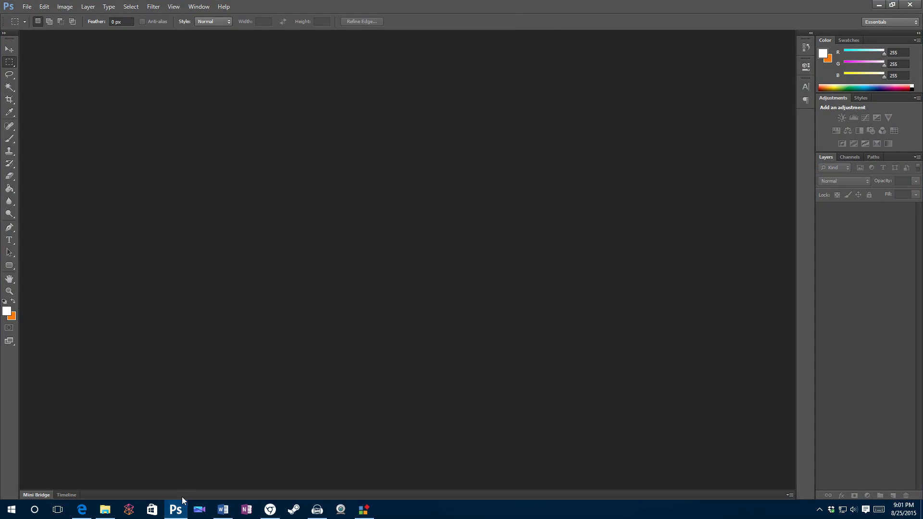
# Minimise Photoshop, close File Explorer, and show the Start menu with the flat Ps tile
pyautogui.press('super')
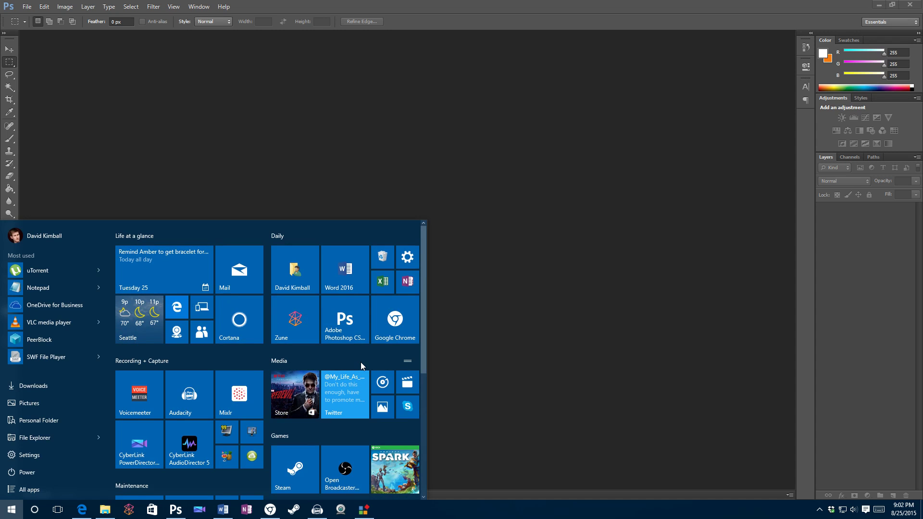
pyautogui.click(442, 238)
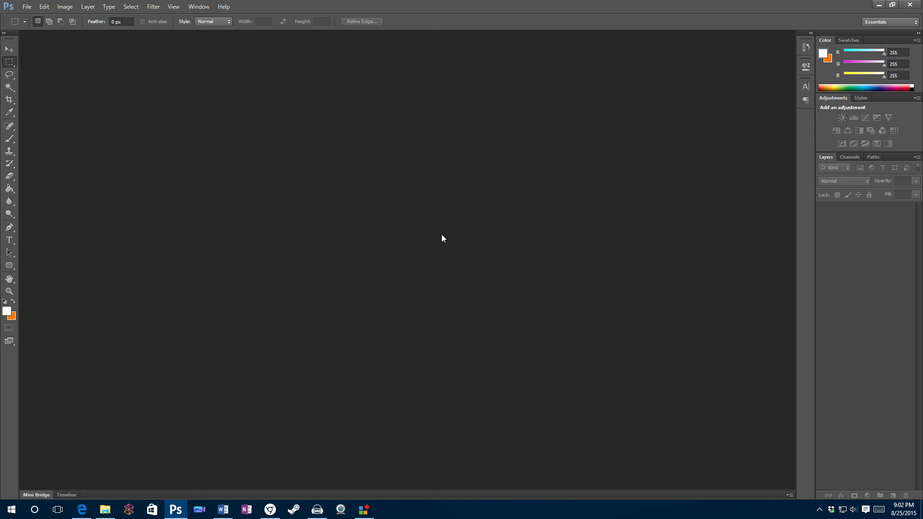
pyautogui.click(879, 6)
pyautogui.click(680, 76)
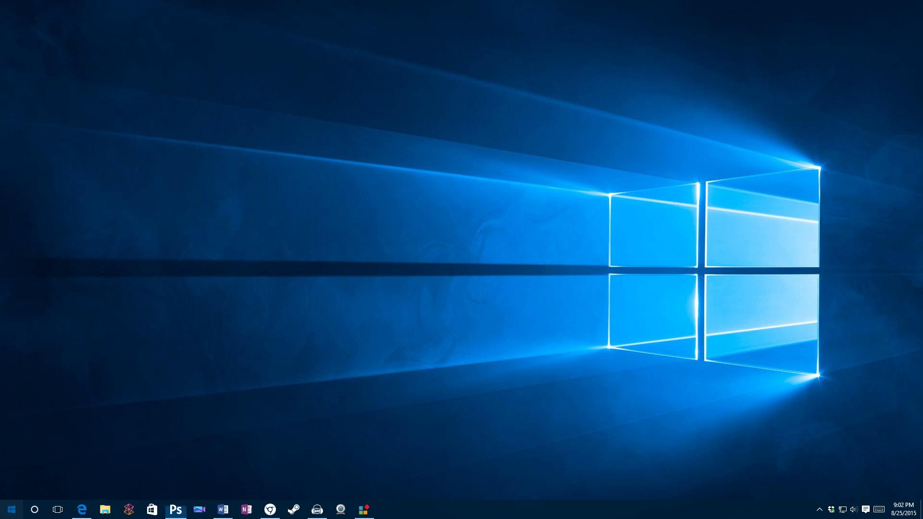
pyautogui.press('super')
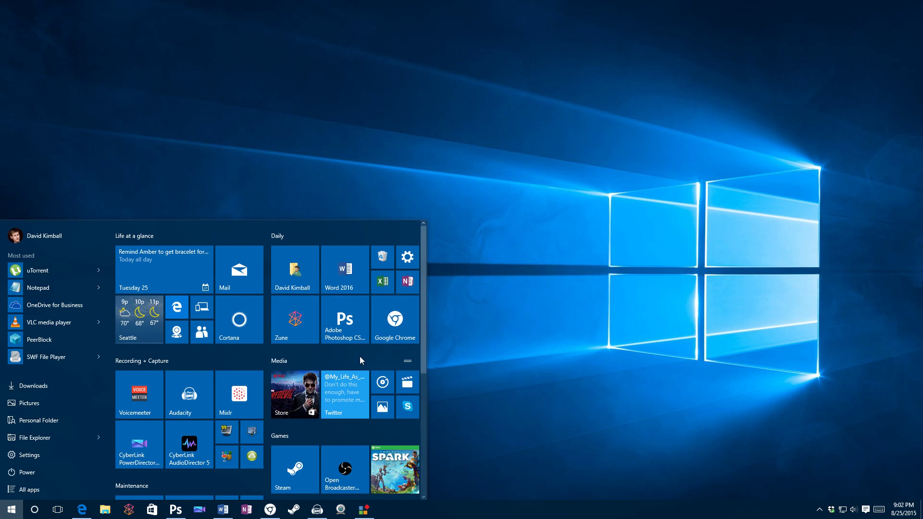